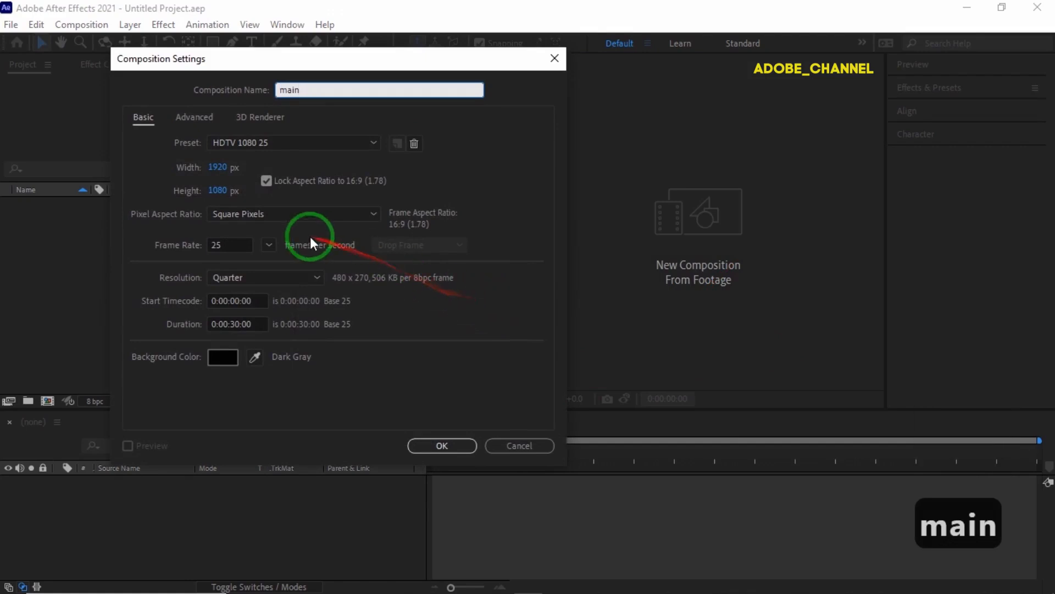
- Create the 1920 x 1080, 25 fps, 30-second composition main and add a solid layer named particle to it
left_click(439, 446)
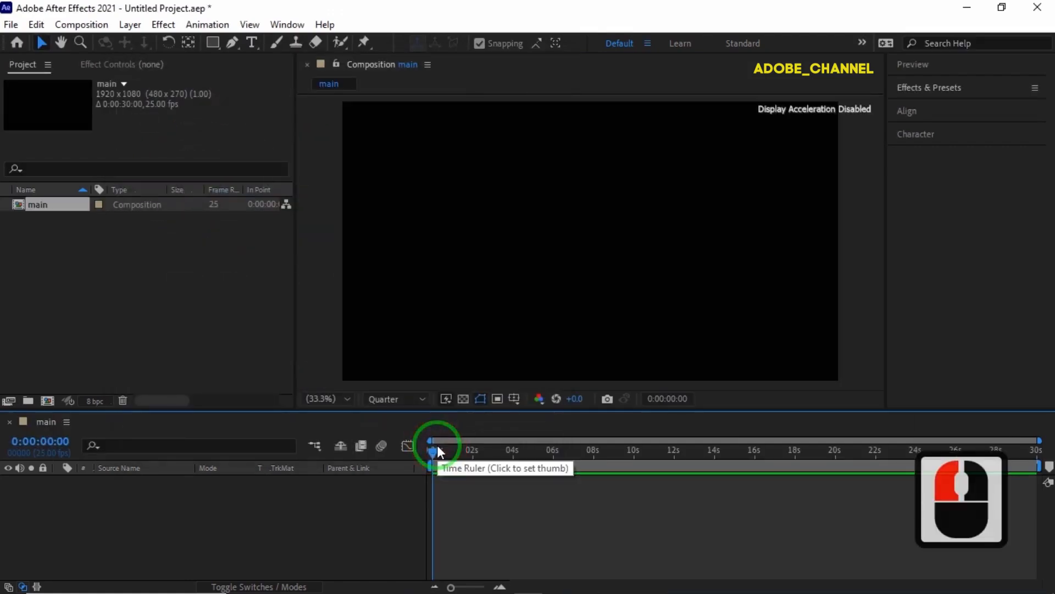
right_click(215, 491)
mouse_move(265, 316)
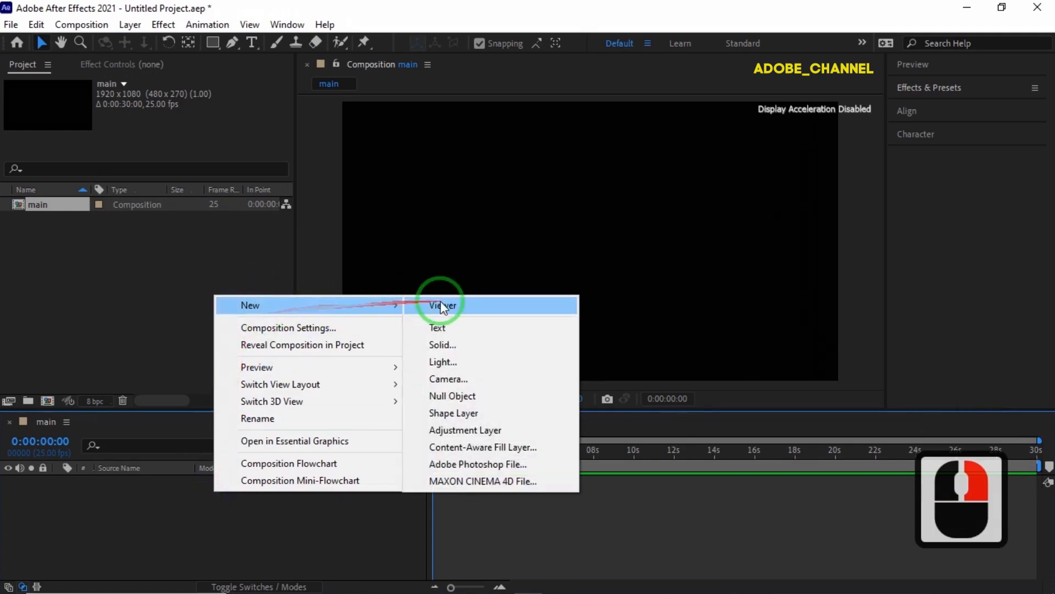
left_click(445, 350)
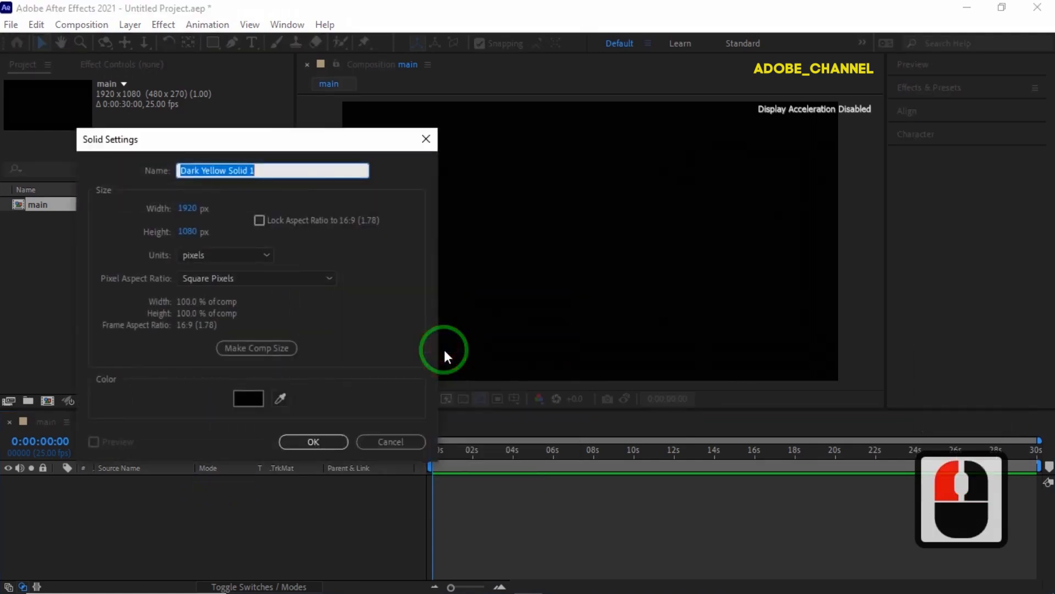
type("parti")
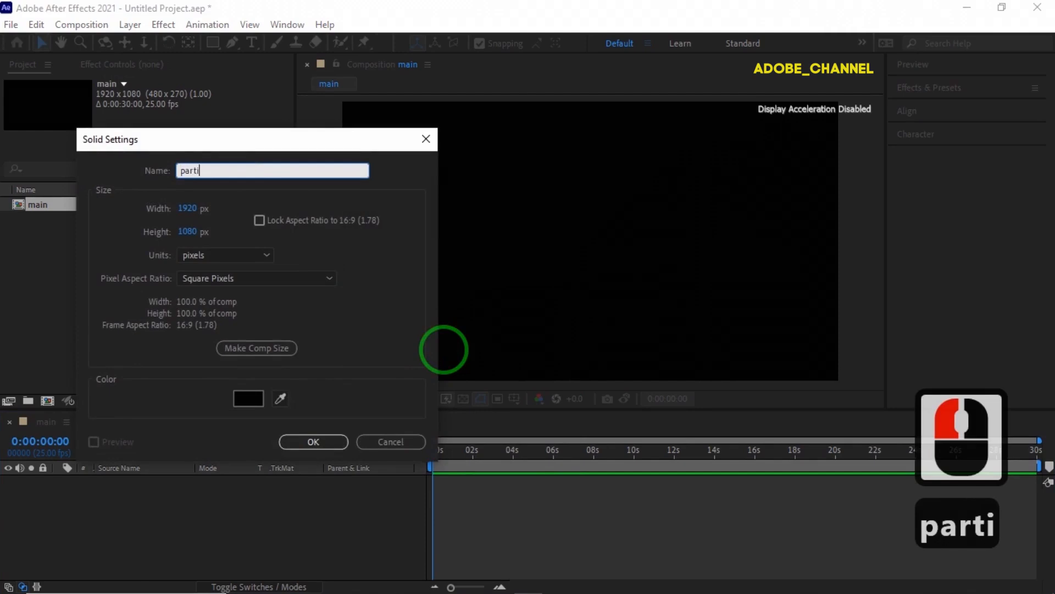
type("cle")
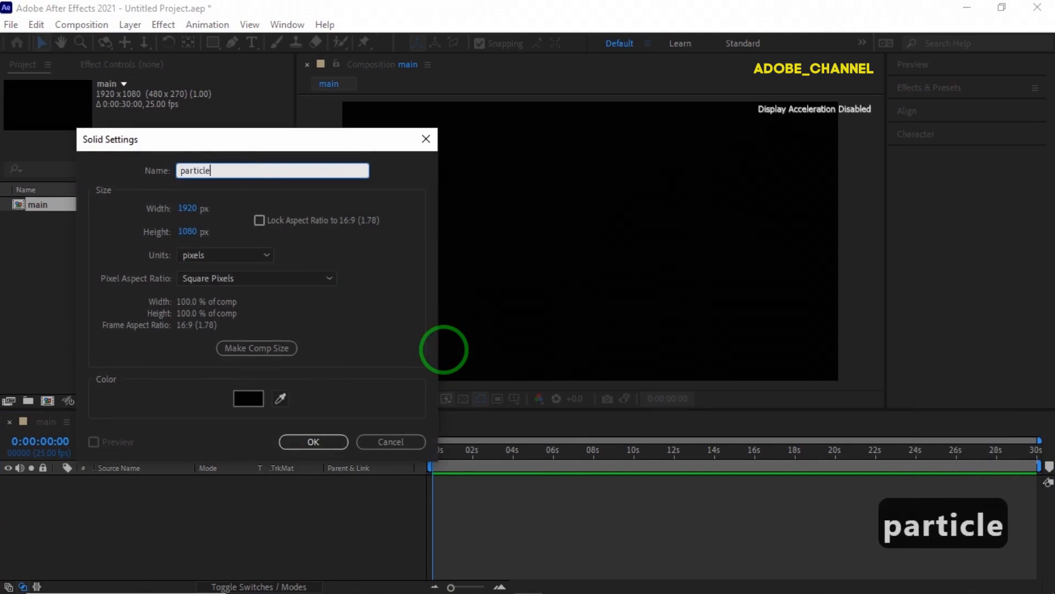
left_click(314, 442)
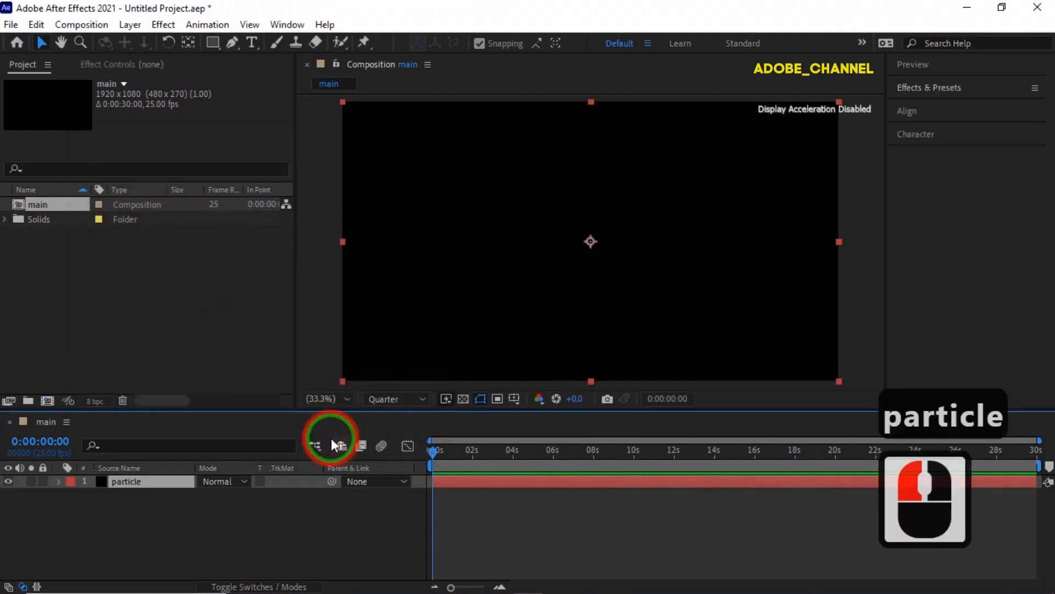
- Find the RG Trapcode Particular effect and apply it to the particle layer
left_click(973, 86)
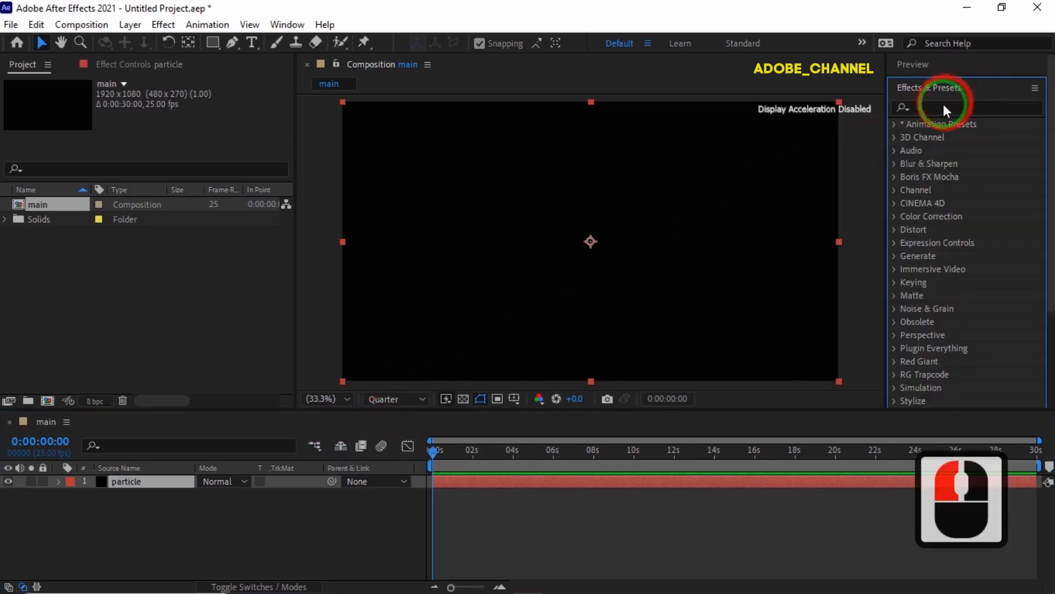
left_click(939, 106)
type("pa")
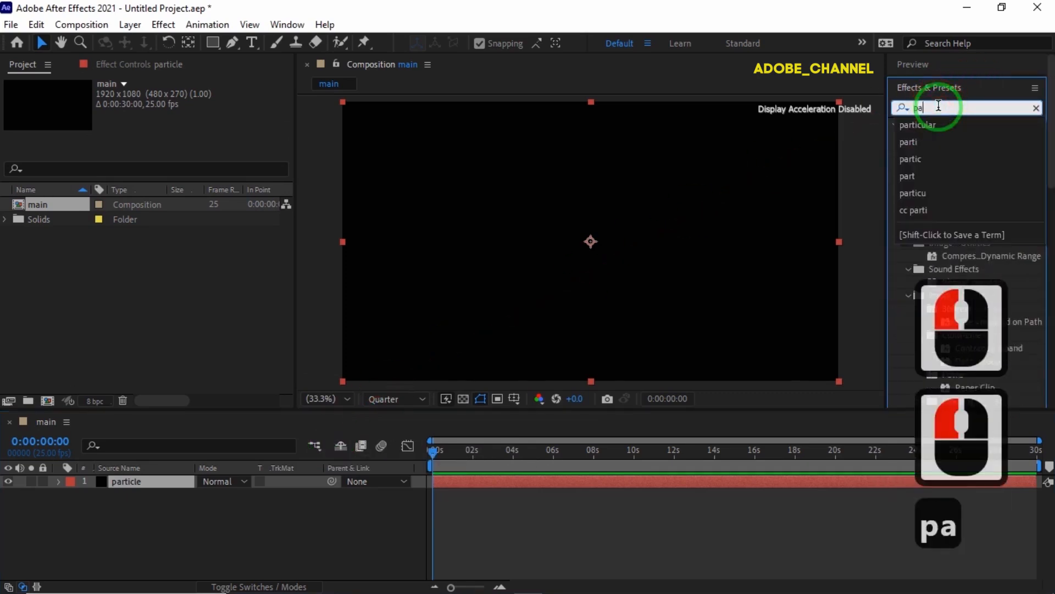
type("rticu")
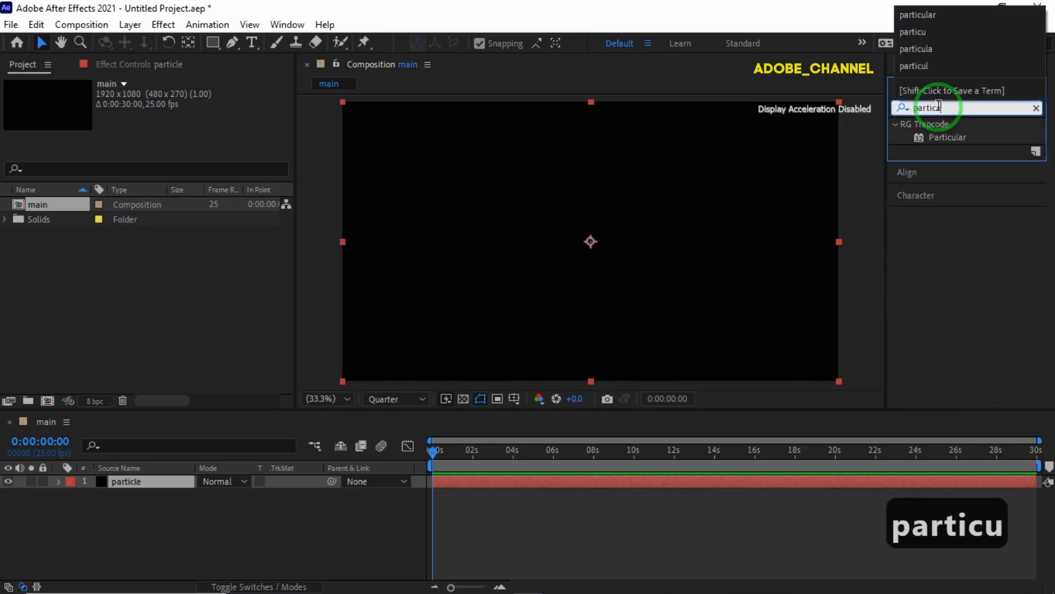
double_click(945, 139)
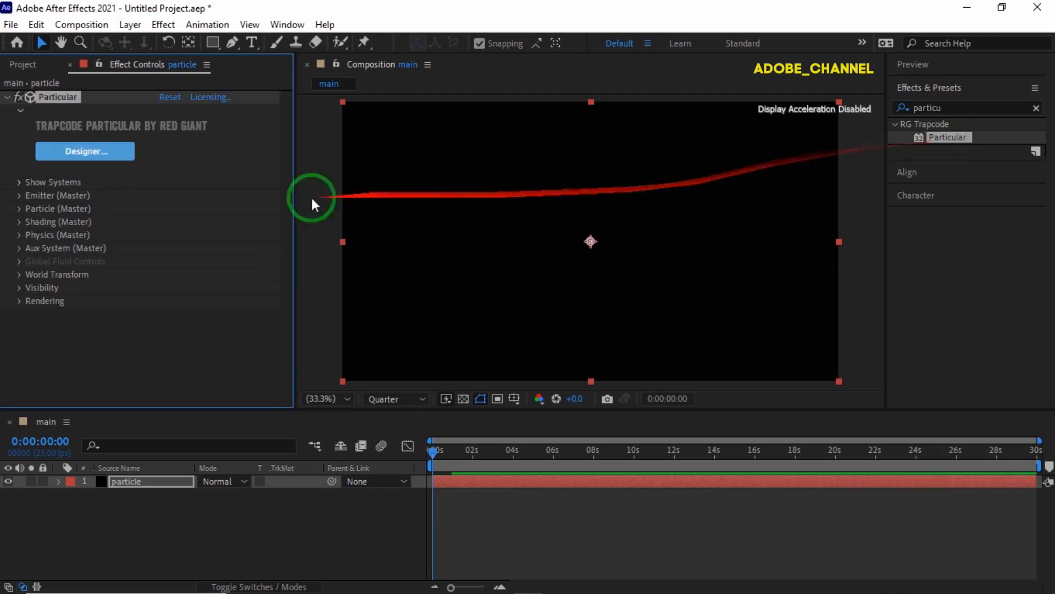
- In Particular's master emitter settings, set the emitter type to Box and Particles/sec to 50
left_click(19, 196)
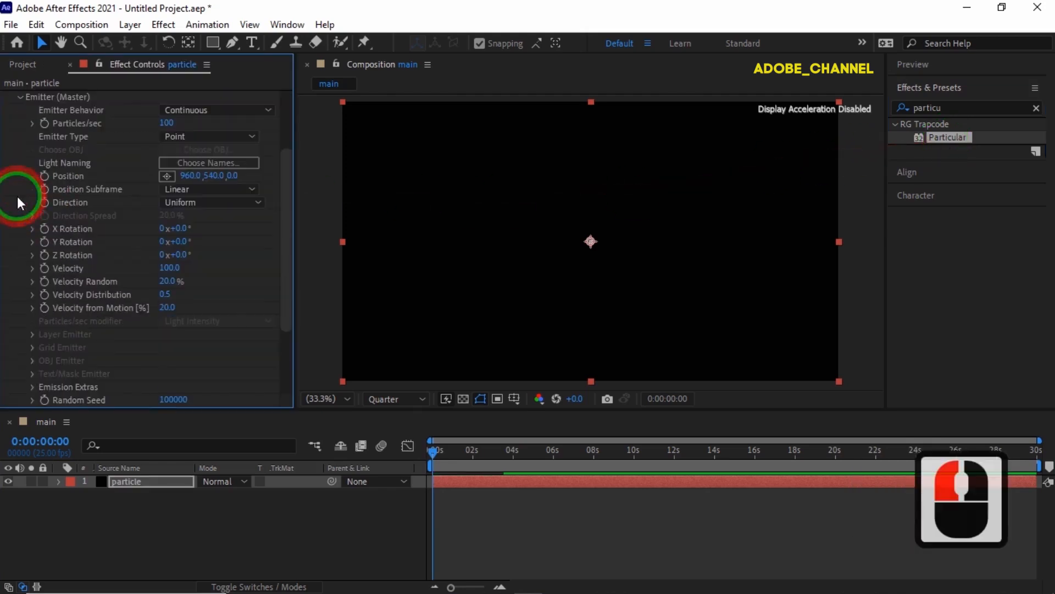
left_click(257, 136)
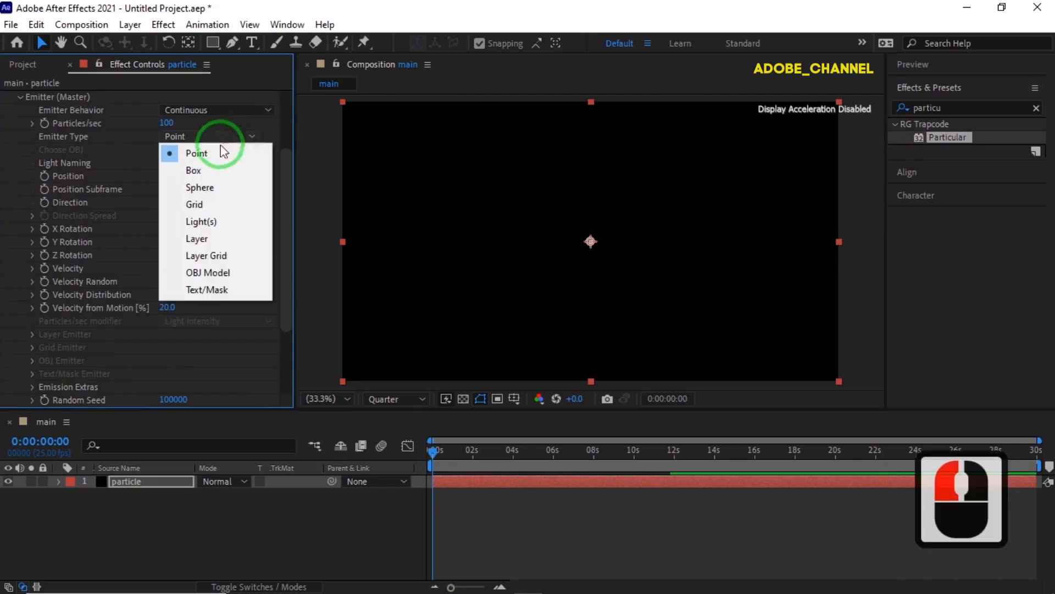
left_click(205, 169)
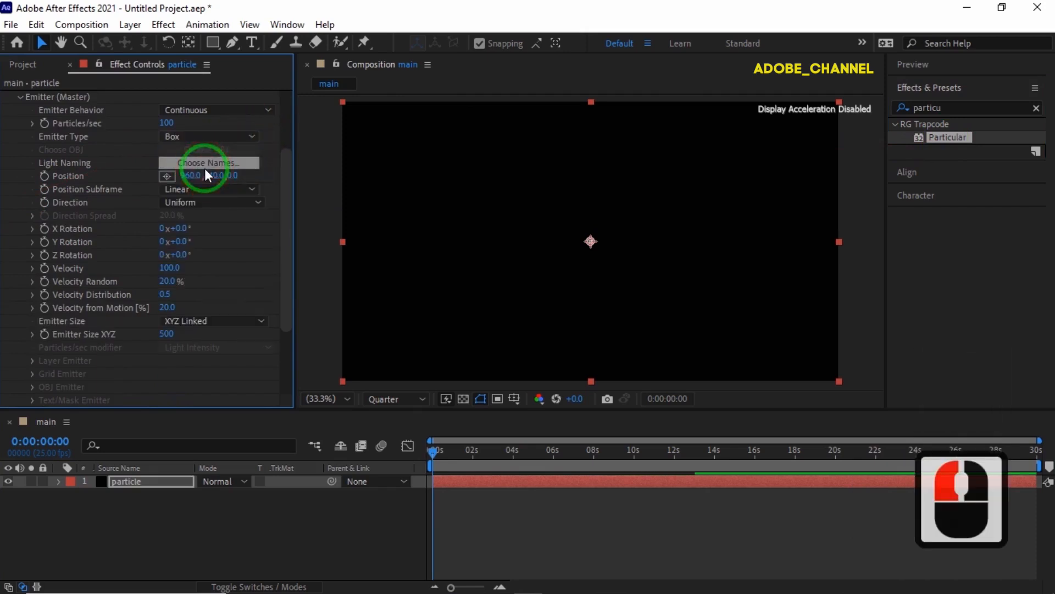
left_click(167, 121)
type("50")
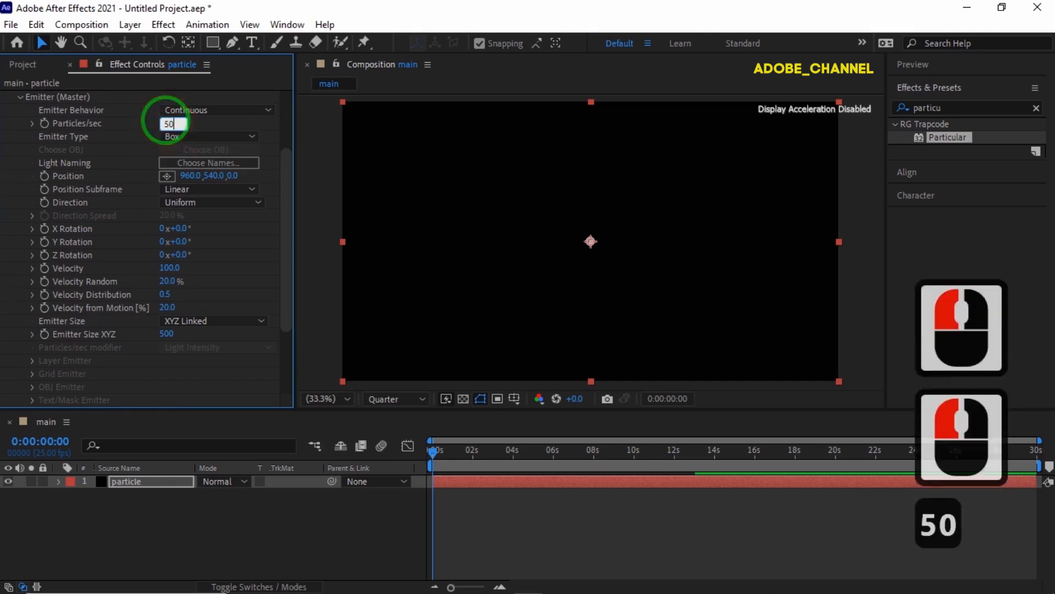
key("Return")
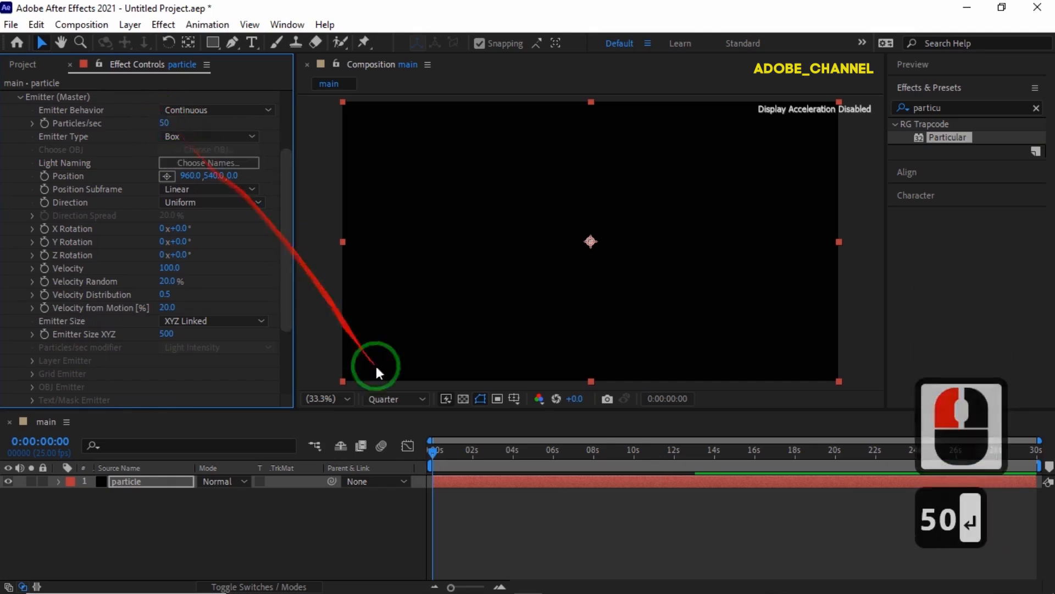
- Move the current time to 0:00:04:06 and set the emitter's direction to Directional
left_click(517, 451)
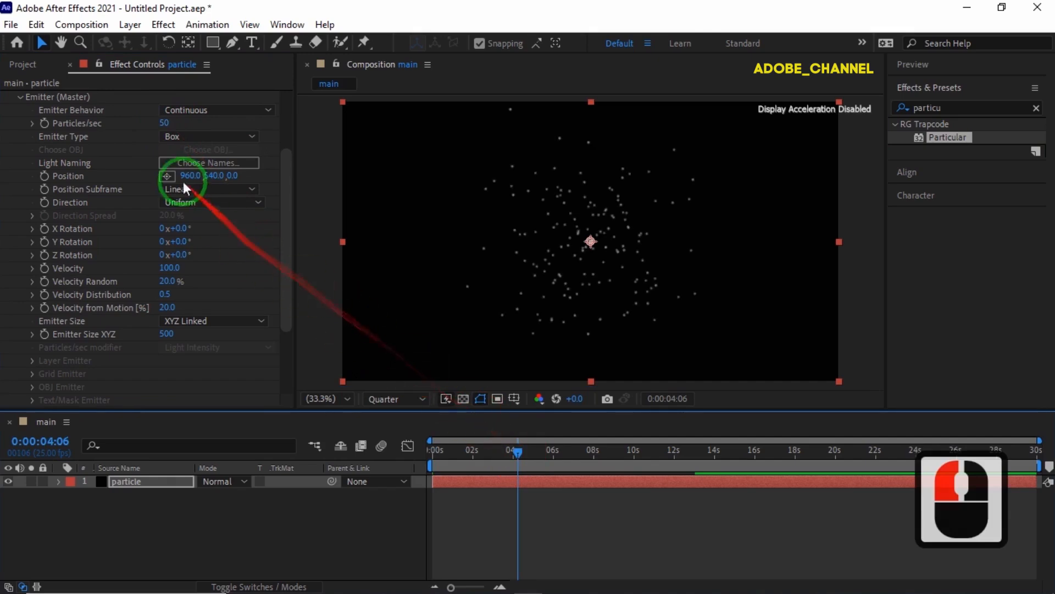
left_click(254, 202)
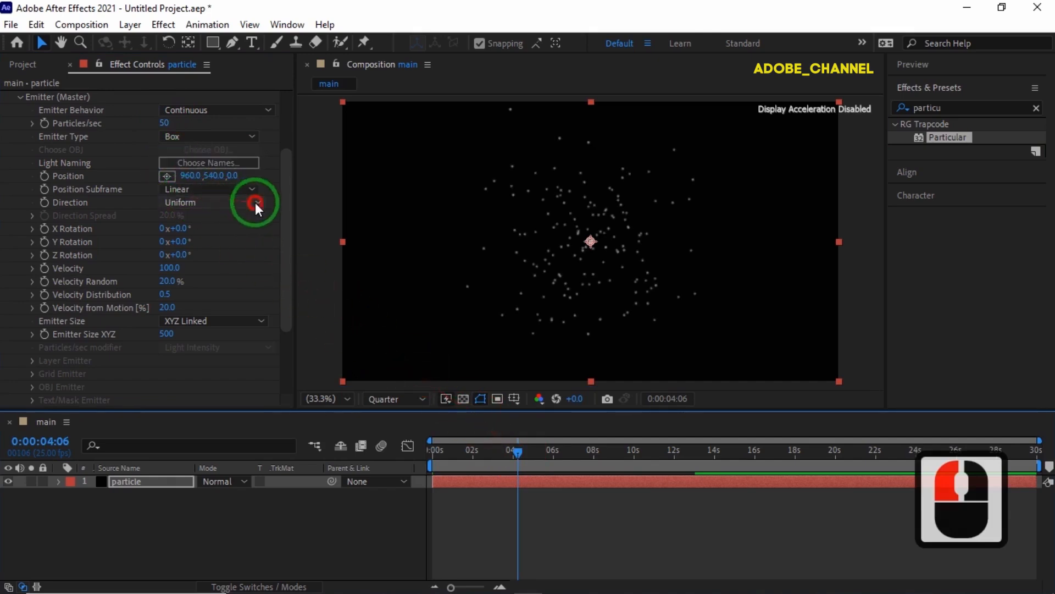
left_click(220, 237)
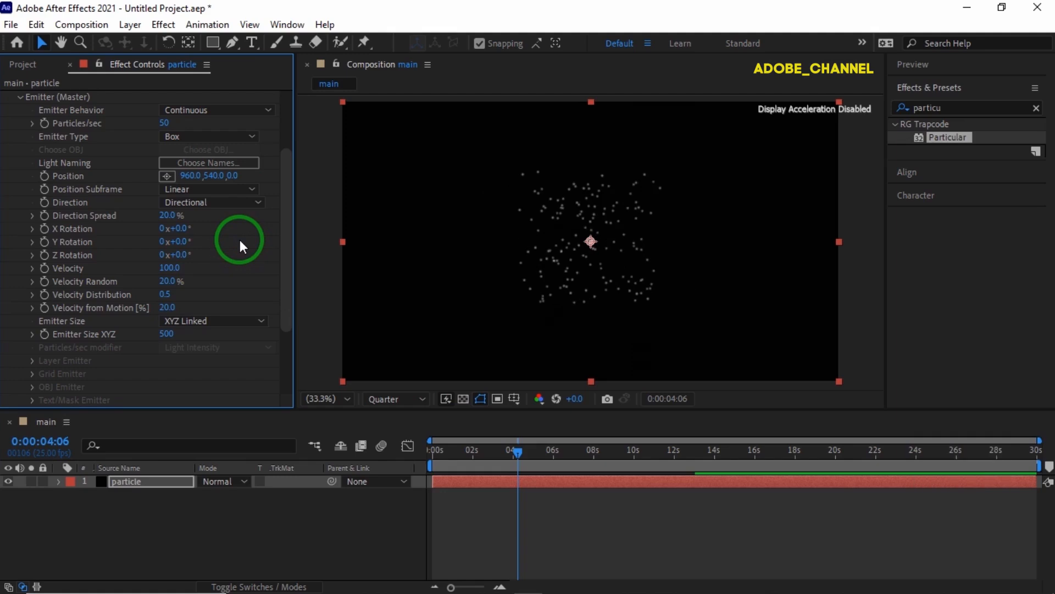
- Switch the emitter size to XYZ Individual and set X to 1900, Y to 0 and Z to 0
left_click(261, 321)
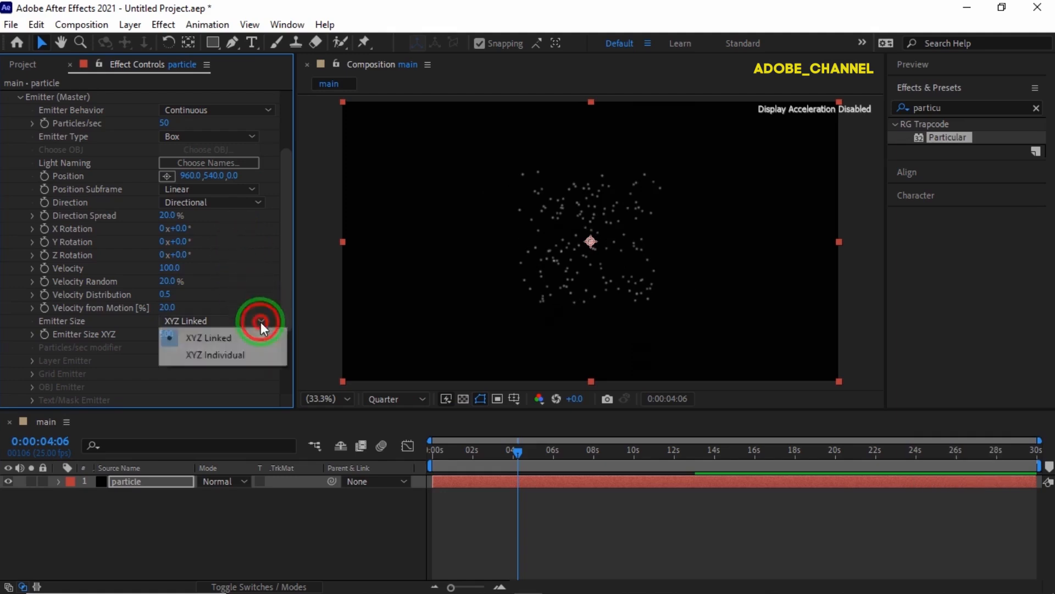
left_click(248, 355)
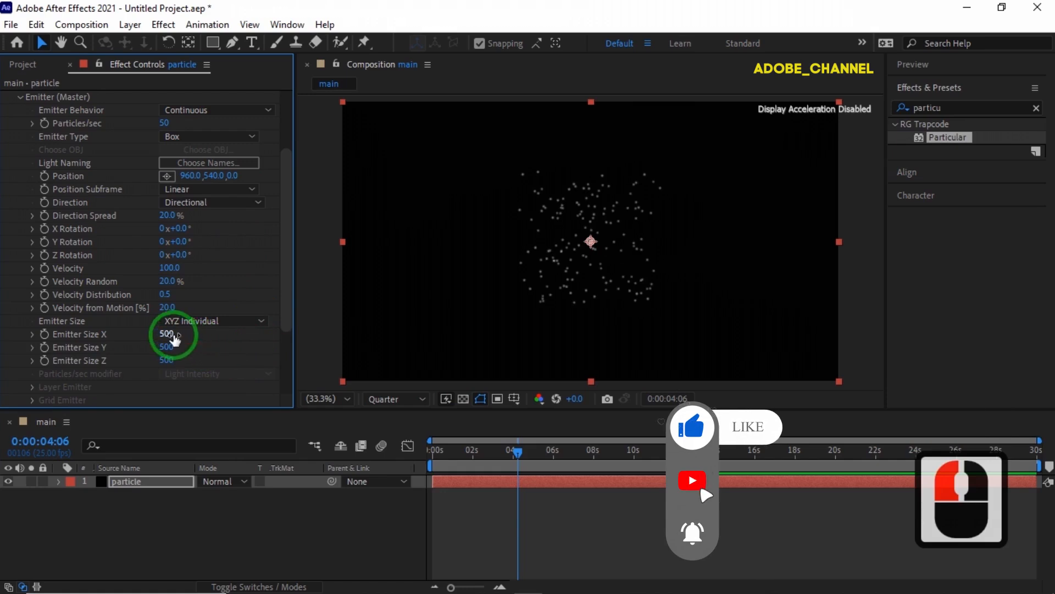
left_click(166, 334)
type("1900")
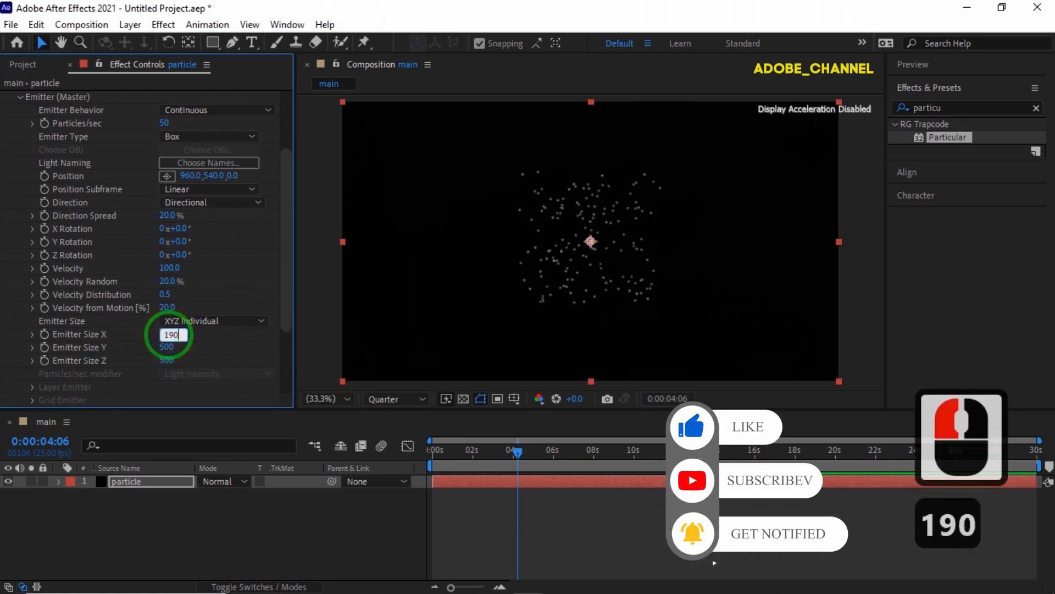
key("Return")
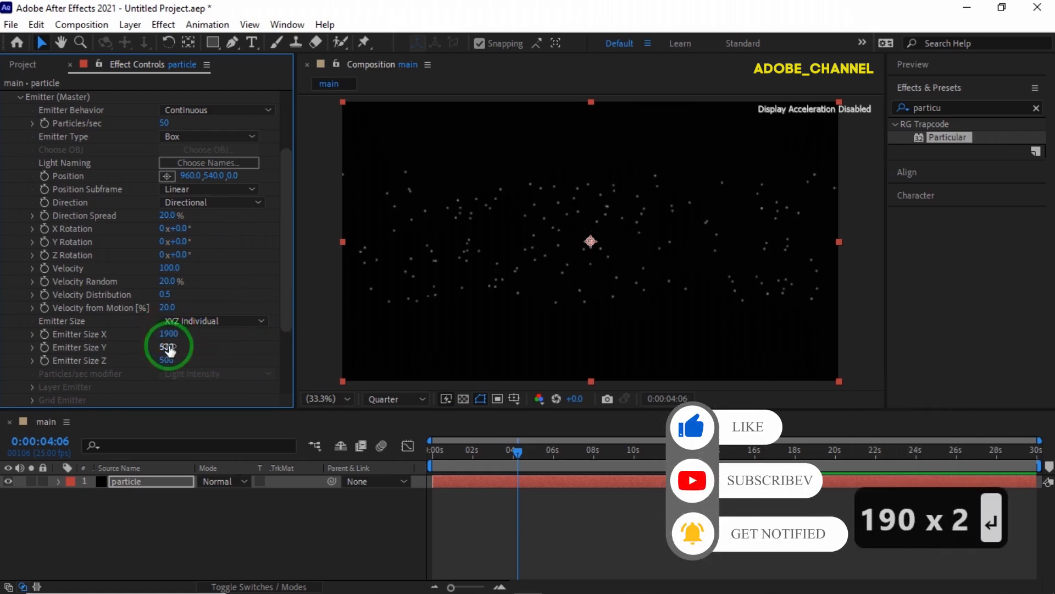
left_click(165, 347)
type("0")
key("Return")
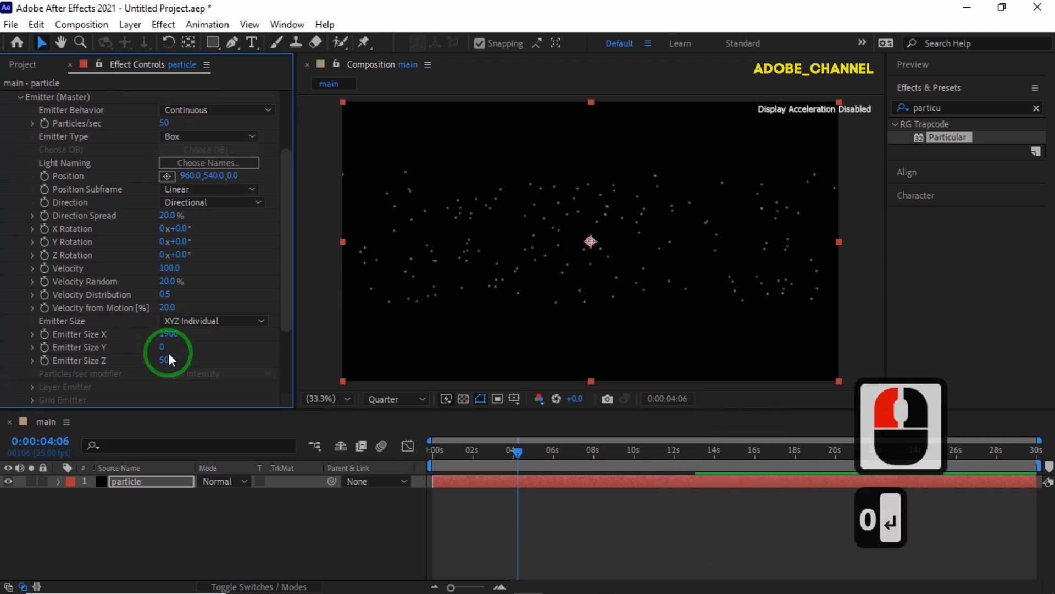
left_click(166, 360)
type("0")
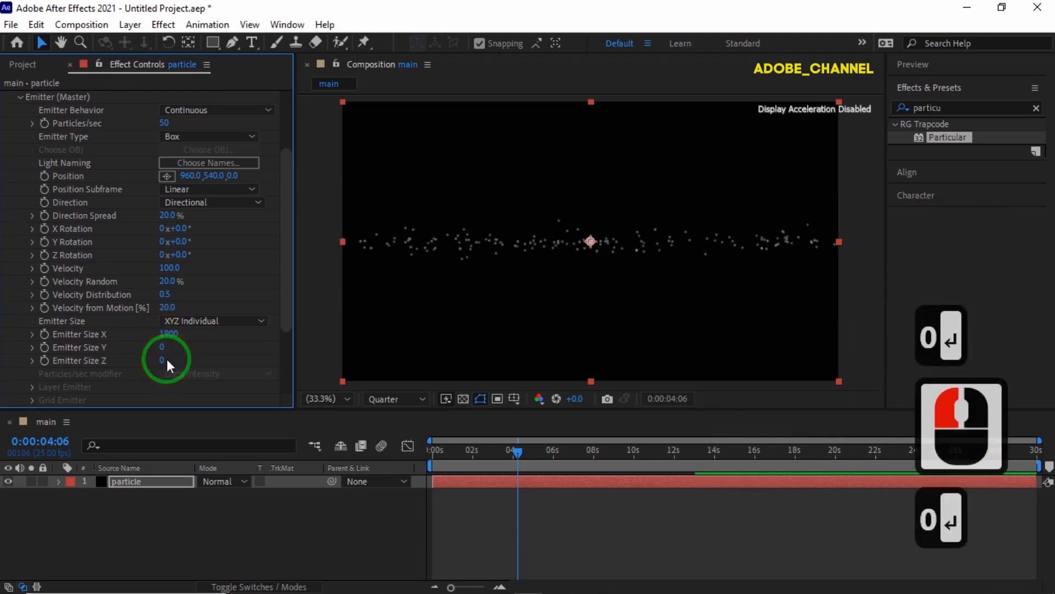
- Set the emitter's X rotation to 90° and its Y position to 1080
left_click(184, 227)
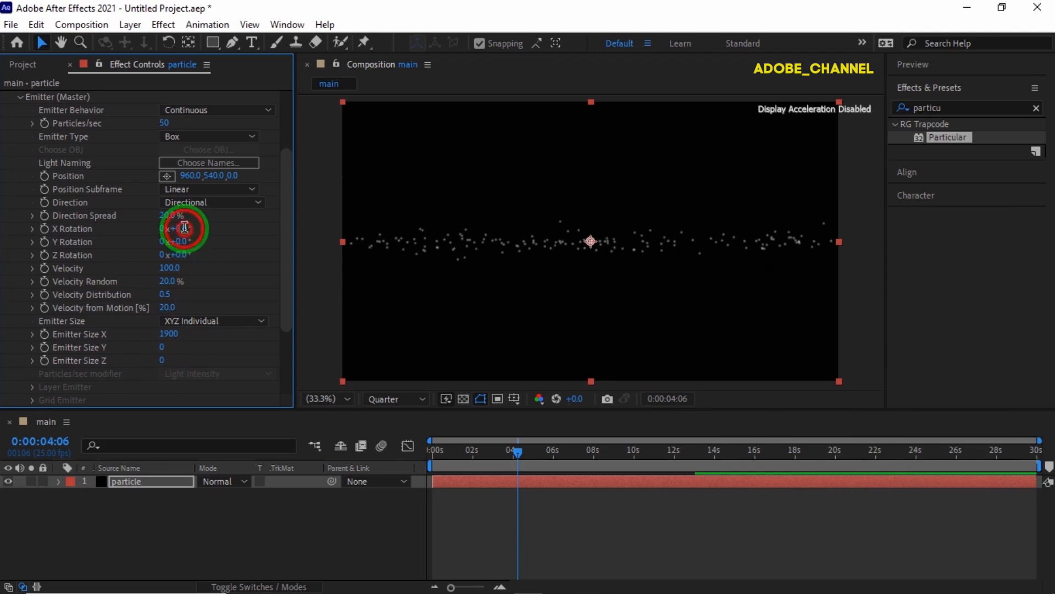
type("90")
key("Return")
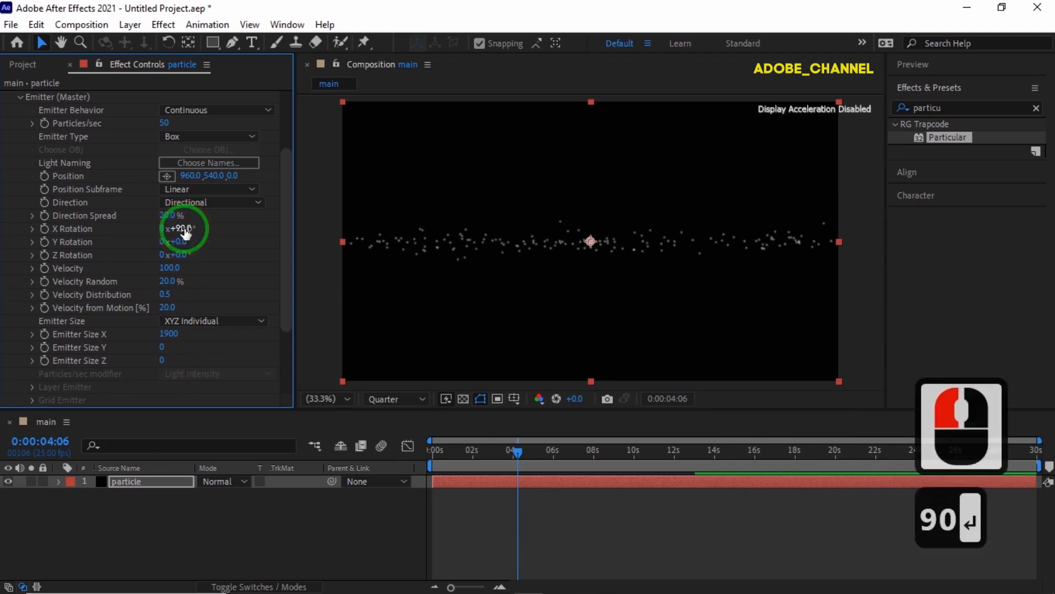
left_click(213, 176)
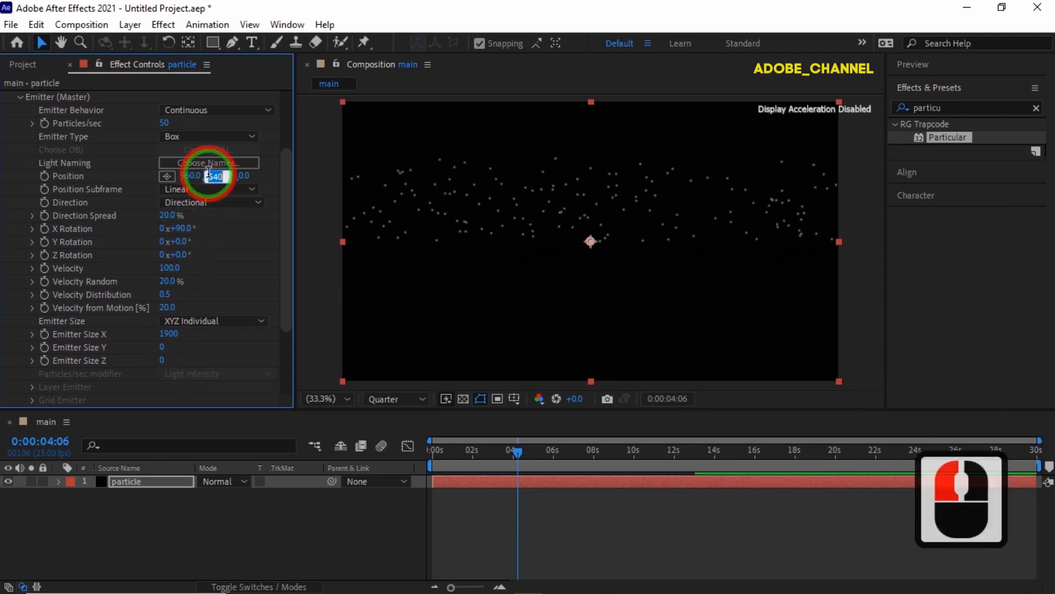
type("1080")
key("Return")
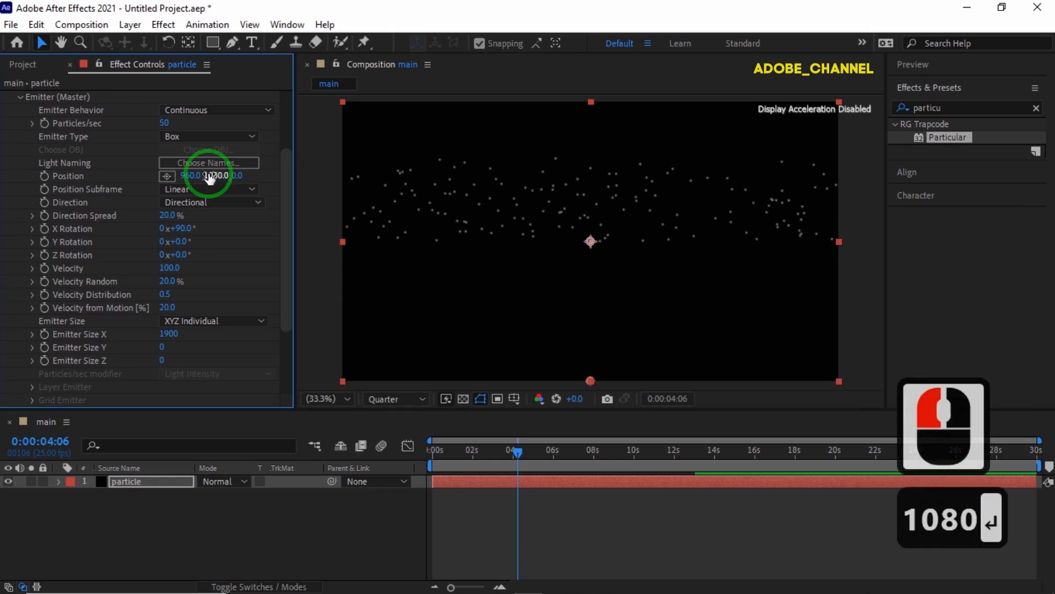
- Set the emitter's velocity to 450
left_click(167, 270)
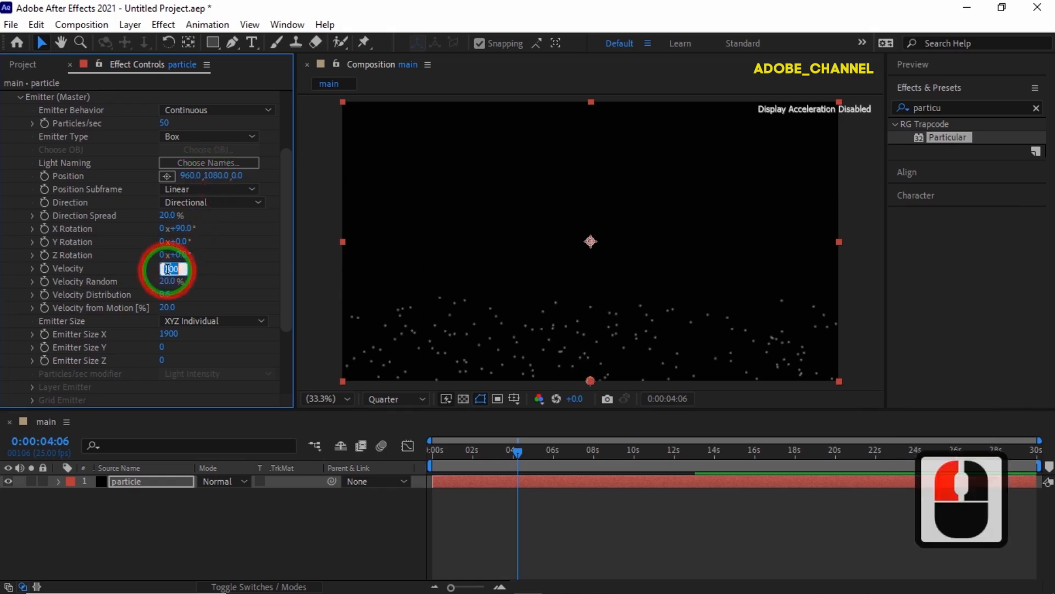
type("450")
key("Return")
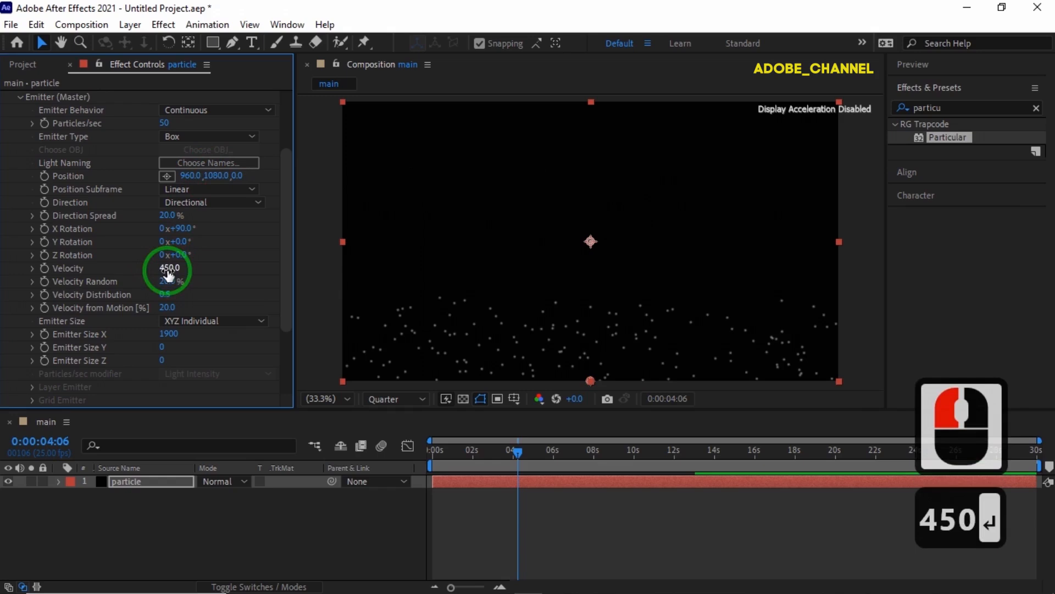
- In the master particle settings, set the particle life to 3 seconds and the size to 6
scroll(126, 274, "down", 5)
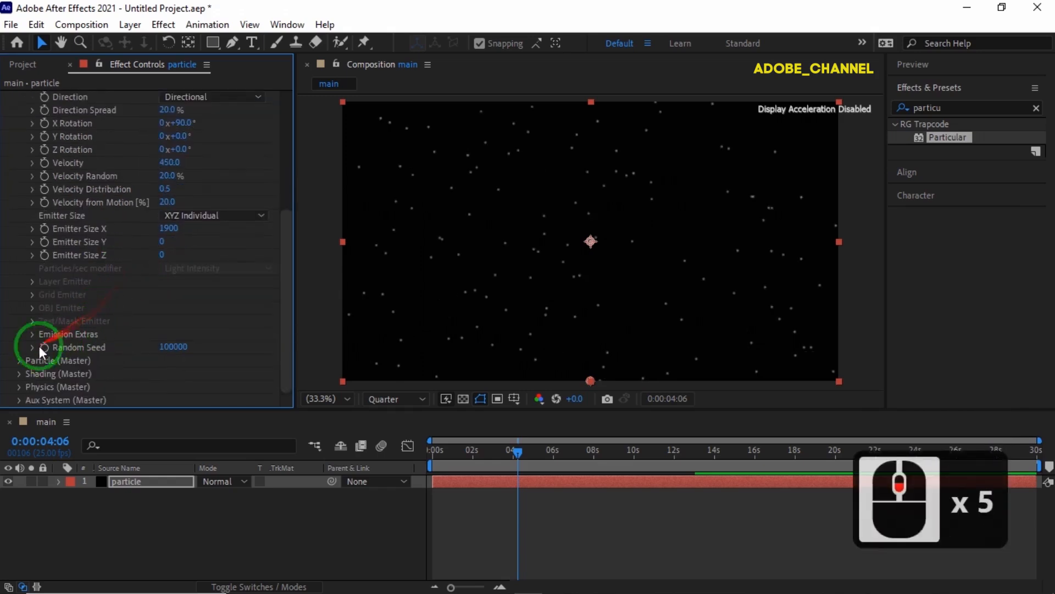
left_click(20, 361)
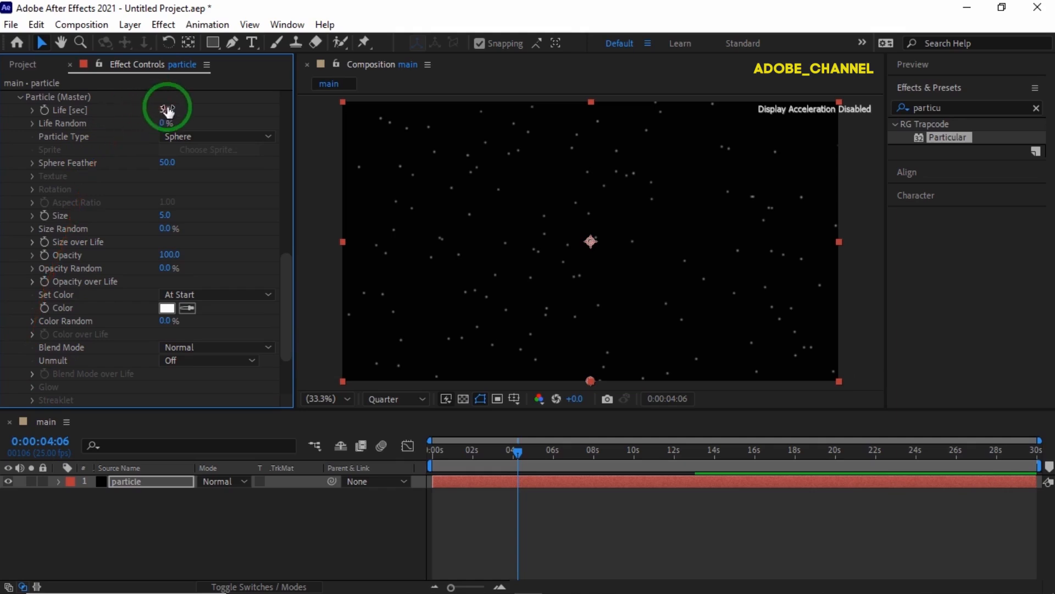
left_click(163, 215)
type("6")
key("Return")
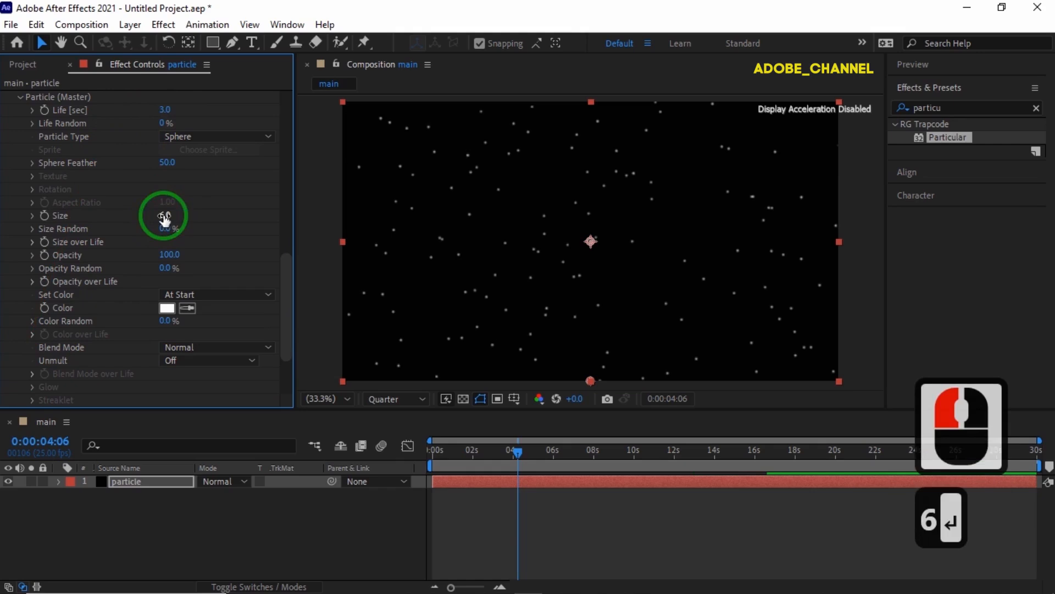
- Set the master particle color to hex D5E710
left_click(166, 308)
type("d")
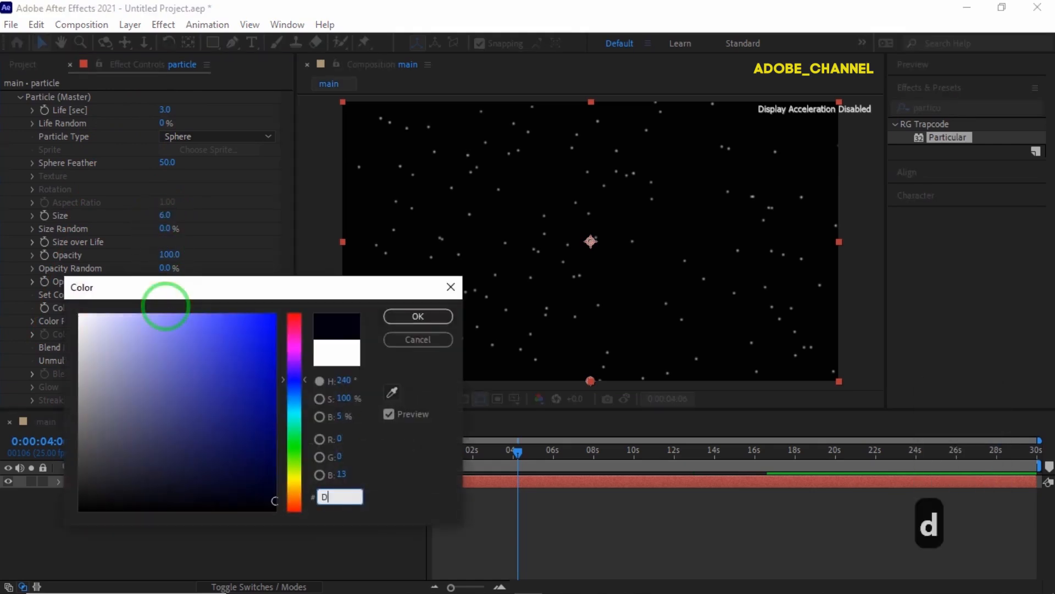
type("5e")
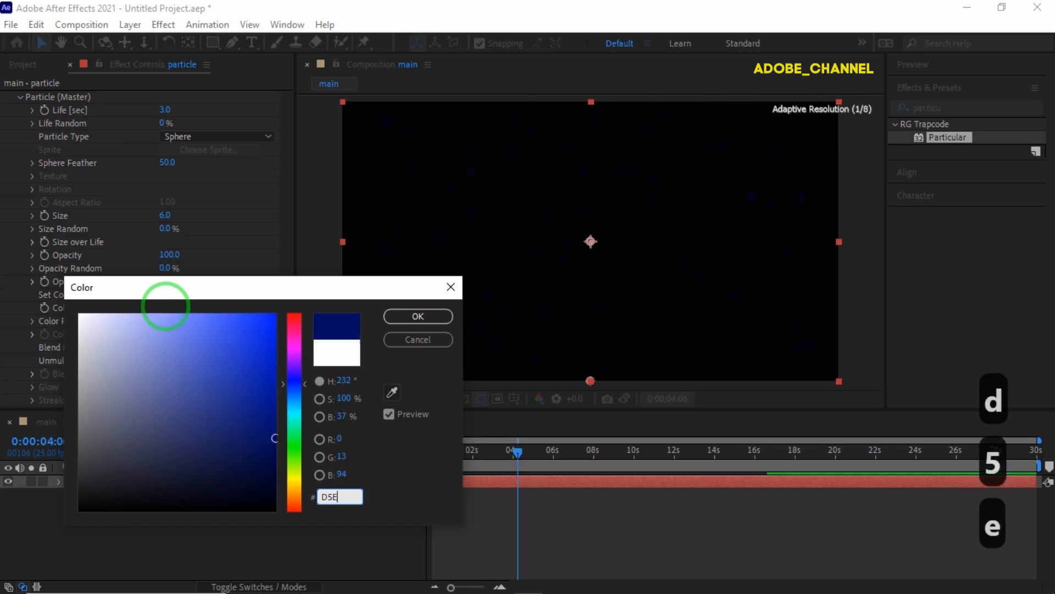
type("710")
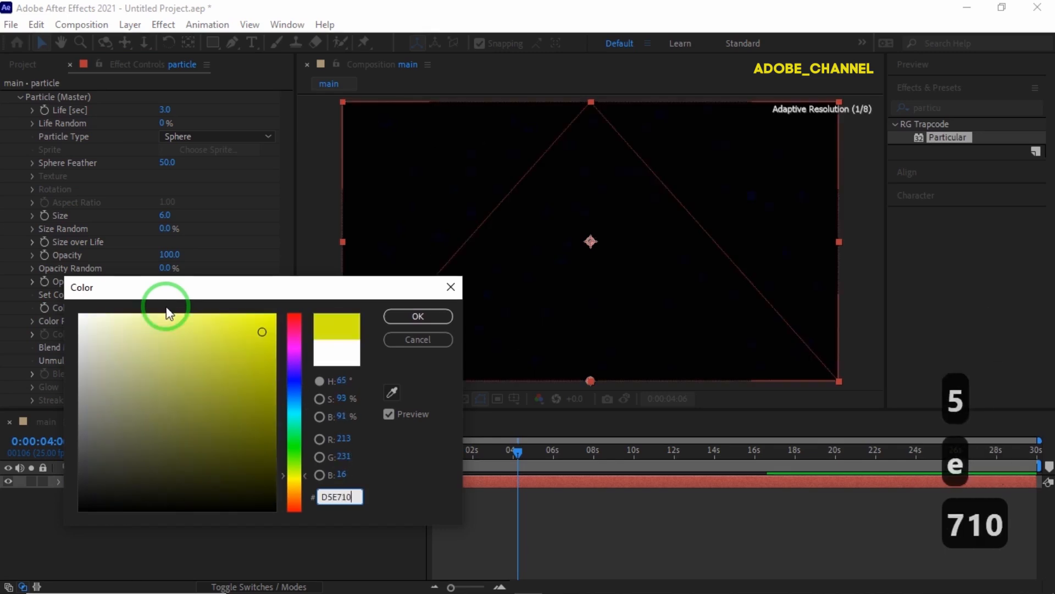
key("Return")
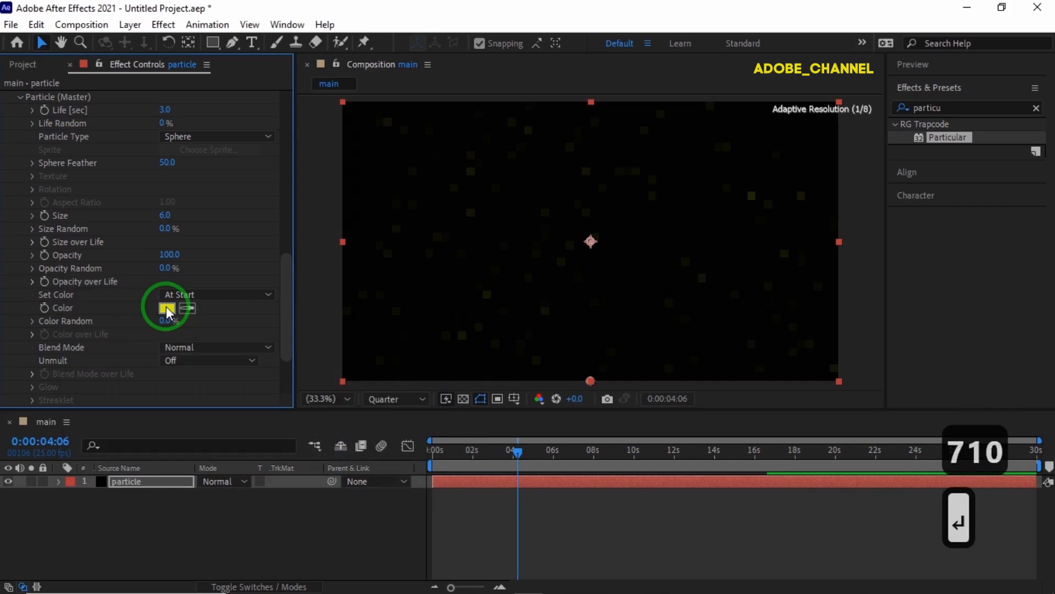
- In the Air settings of the master physics, set the air resistance to 0.2
scroll(139, 306, "down", 5)
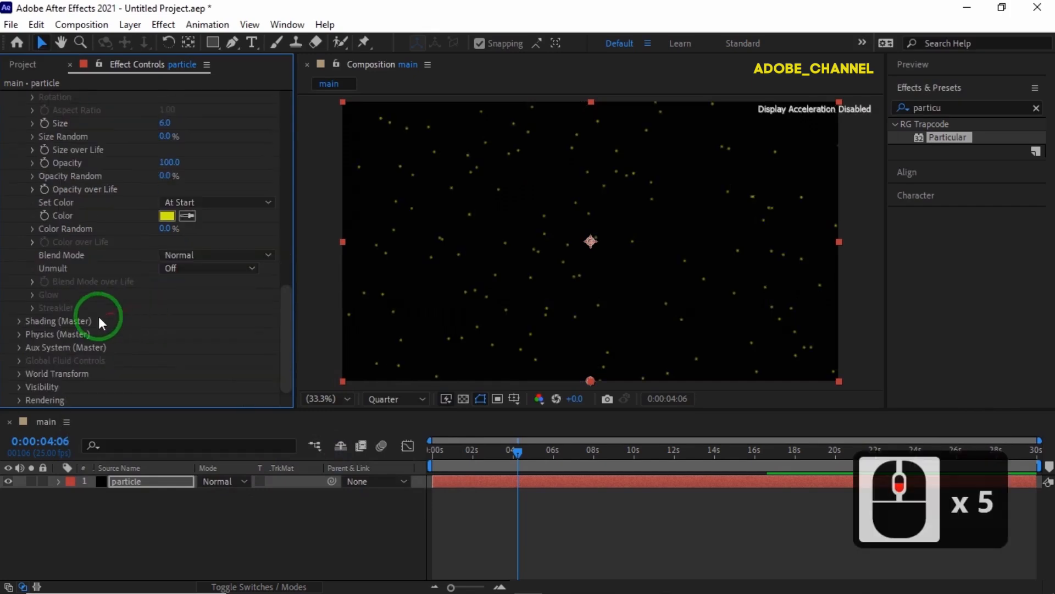
left_click(21, 335)
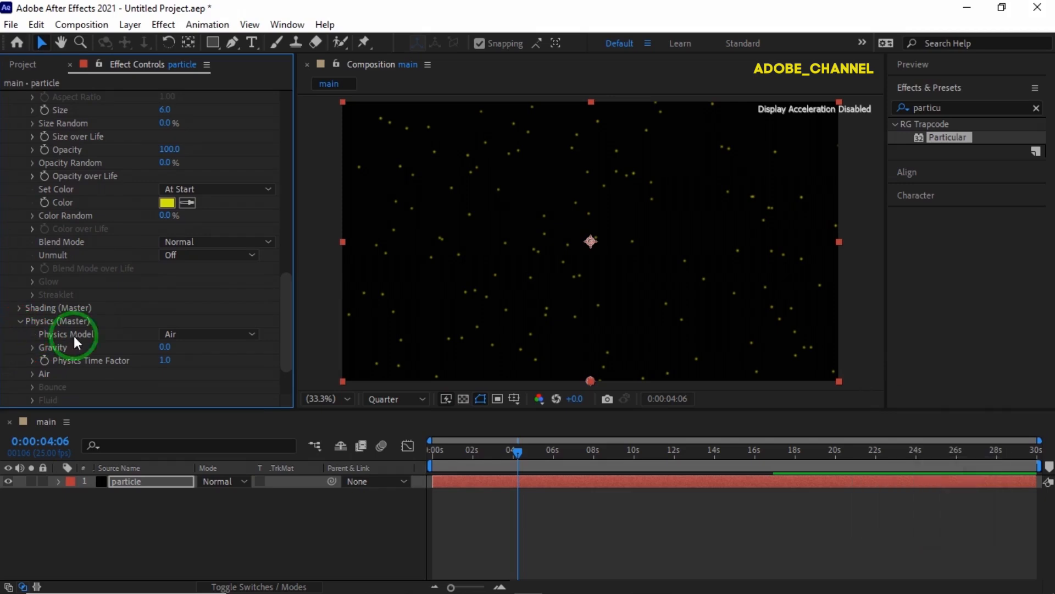
left_click(33, 374)
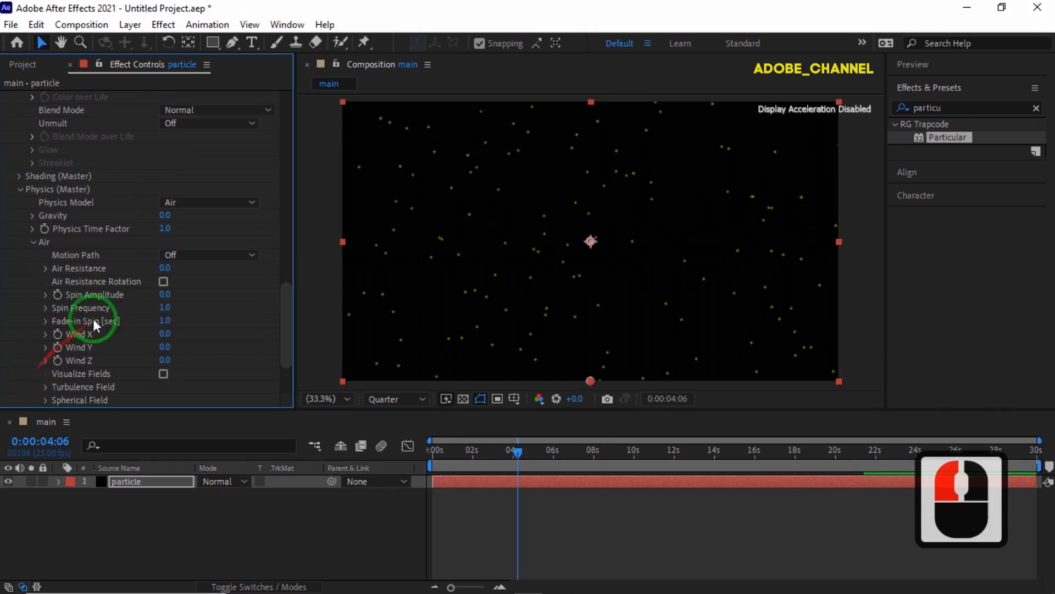
left_click(164, 268)
type(".2")
key("Return")
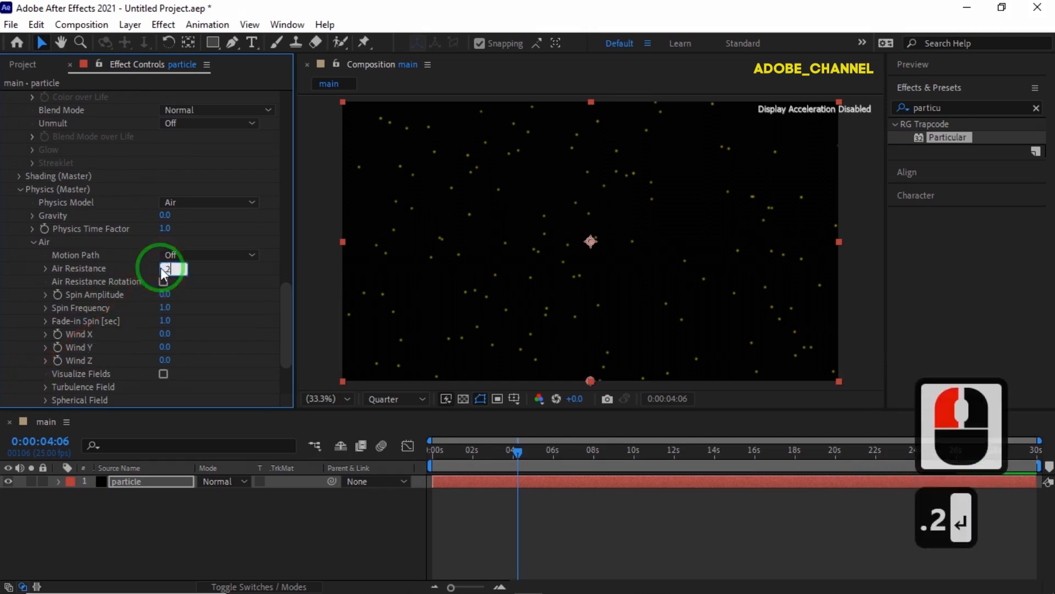
- In the turbulence field, set Affect Position to 160 and Octave Multiplier to 0.4
left_click(47, 386)
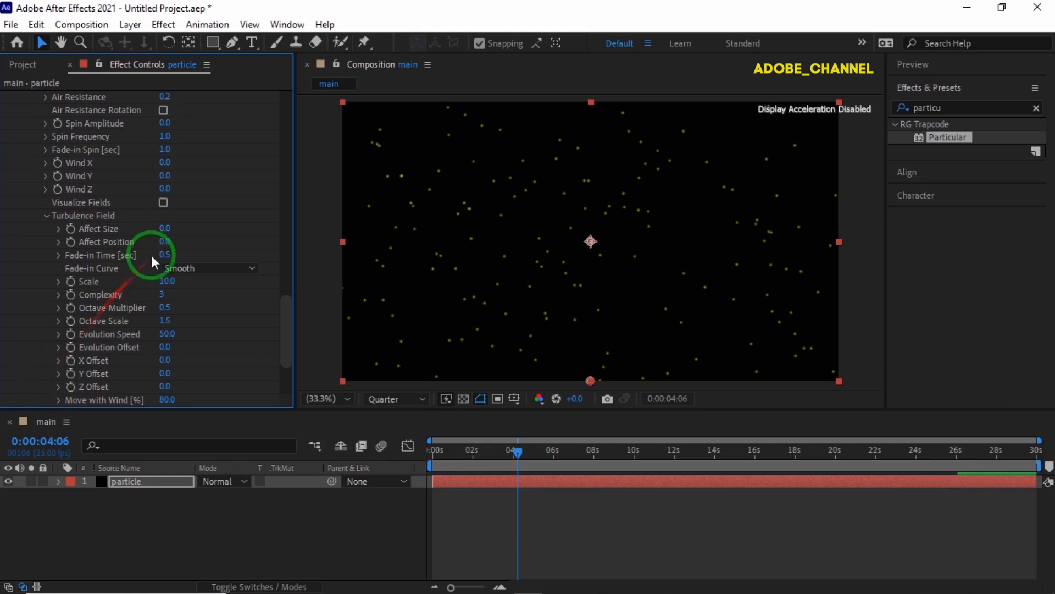
left_click(163, 243)
type("160")
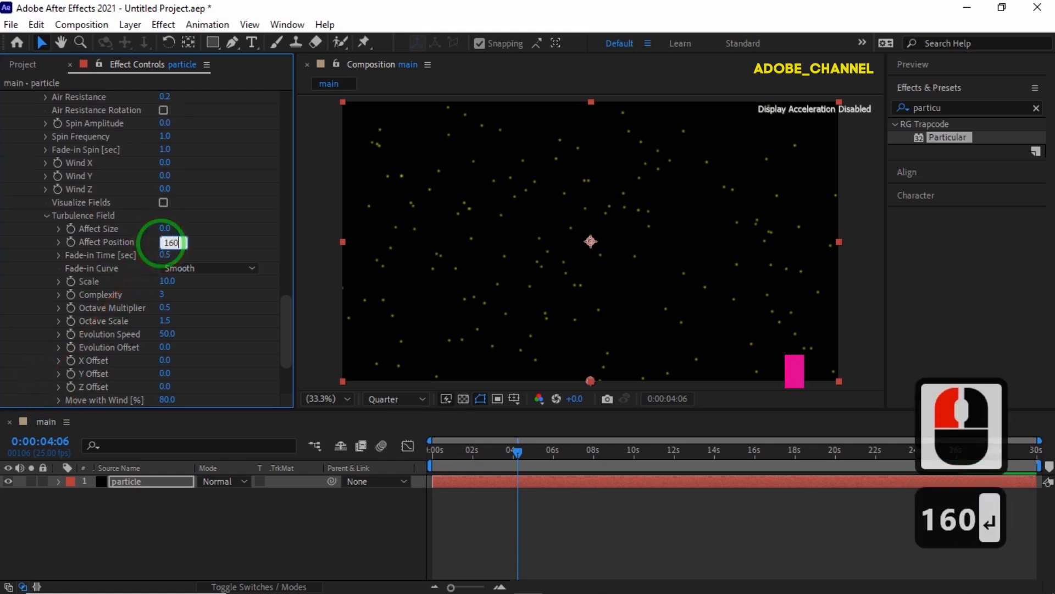
key("Return")
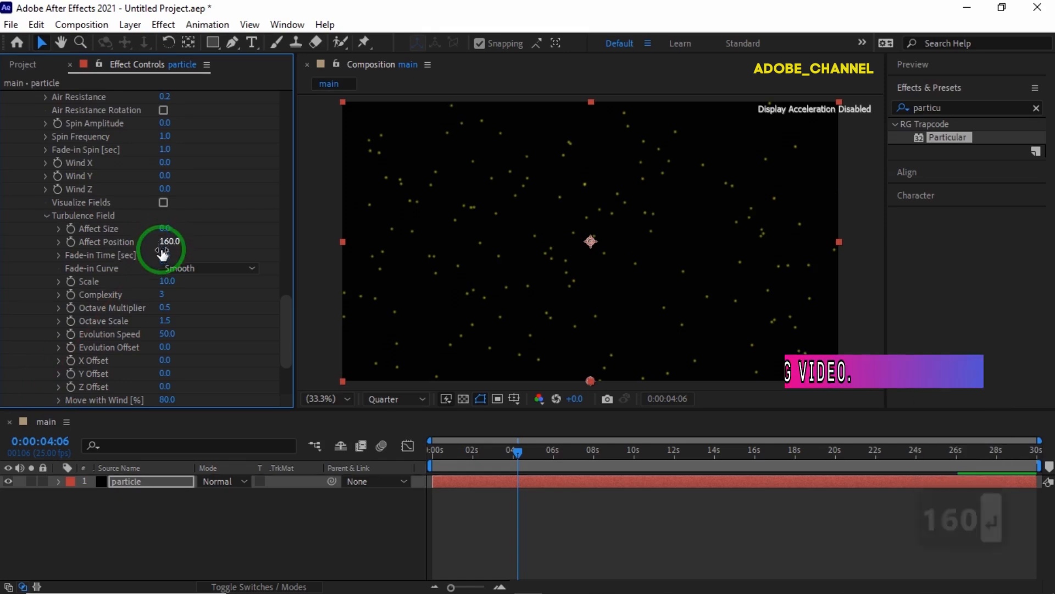
left_click(163, 306)
type(".4")
key("Return")
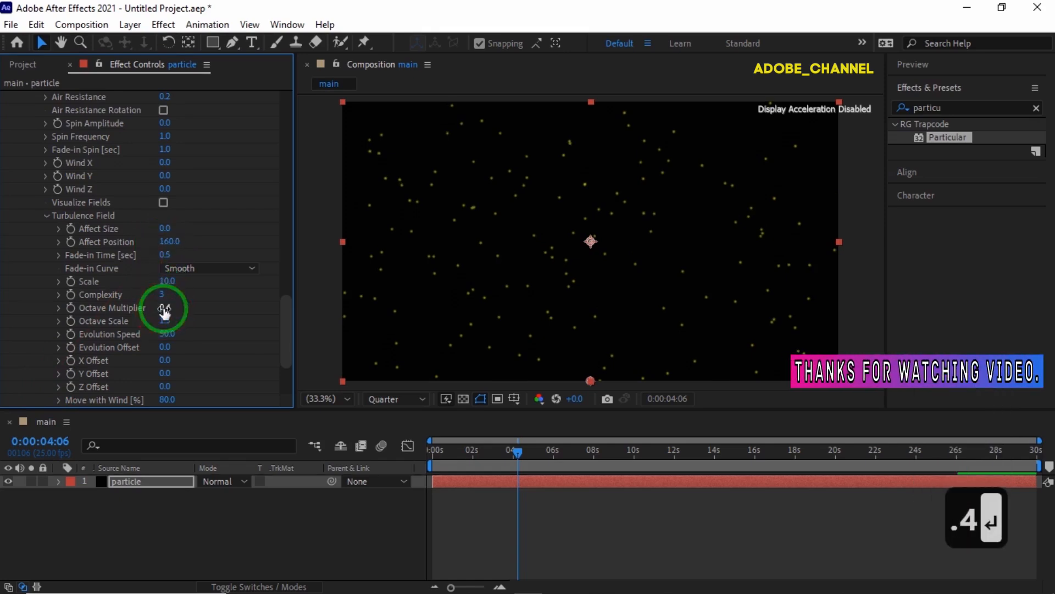
- Make the master Aux System emit continuously with an emit probability of 45%
scroll(100, 319, "down", 4)
left_click(18, 347)
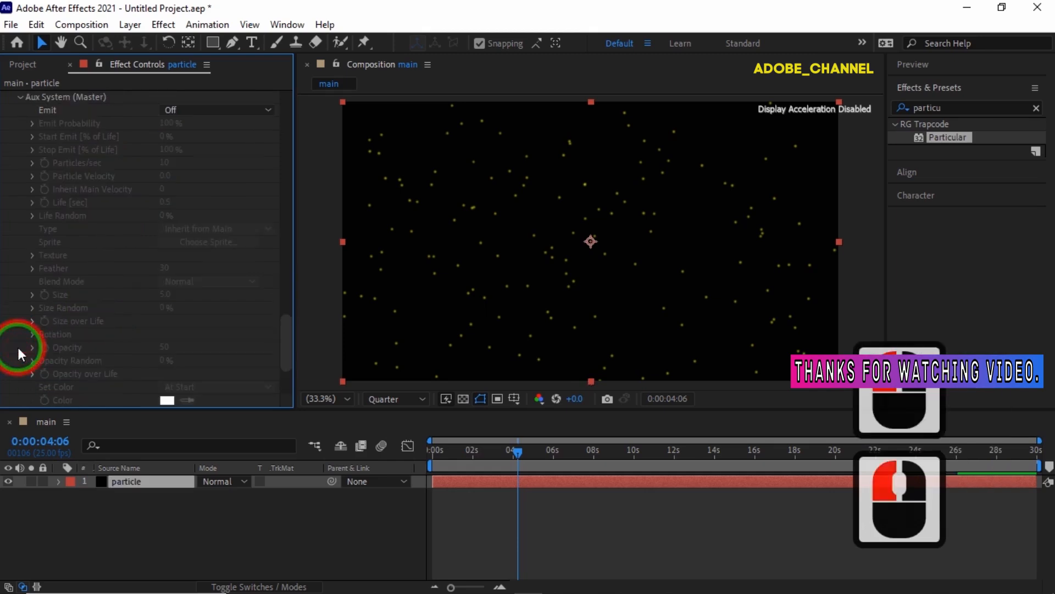
left_click(268, 109)
left_click(256, 162)
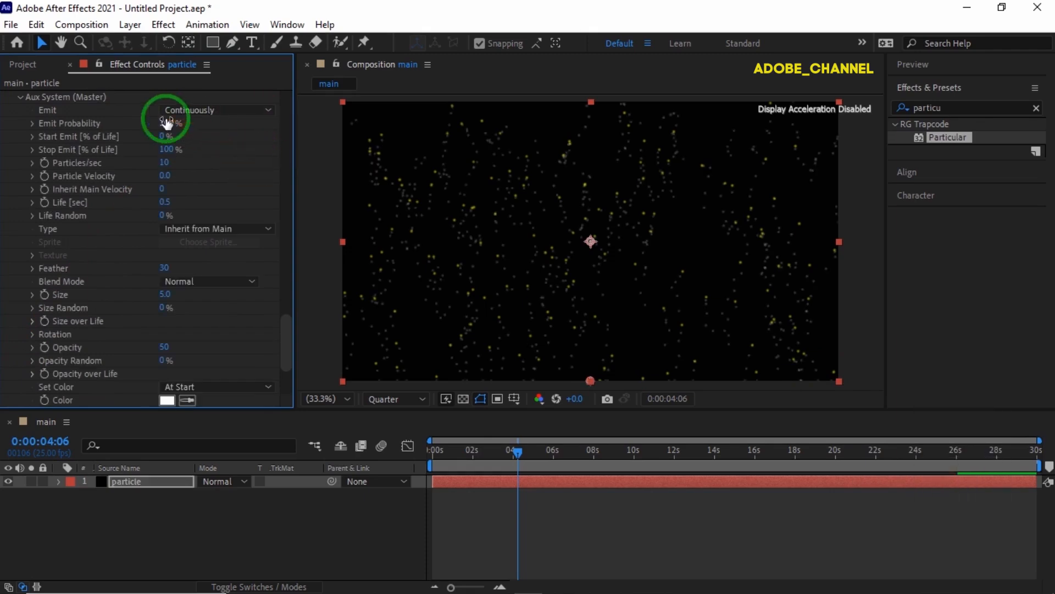
left_click(177, 123)
type("45")
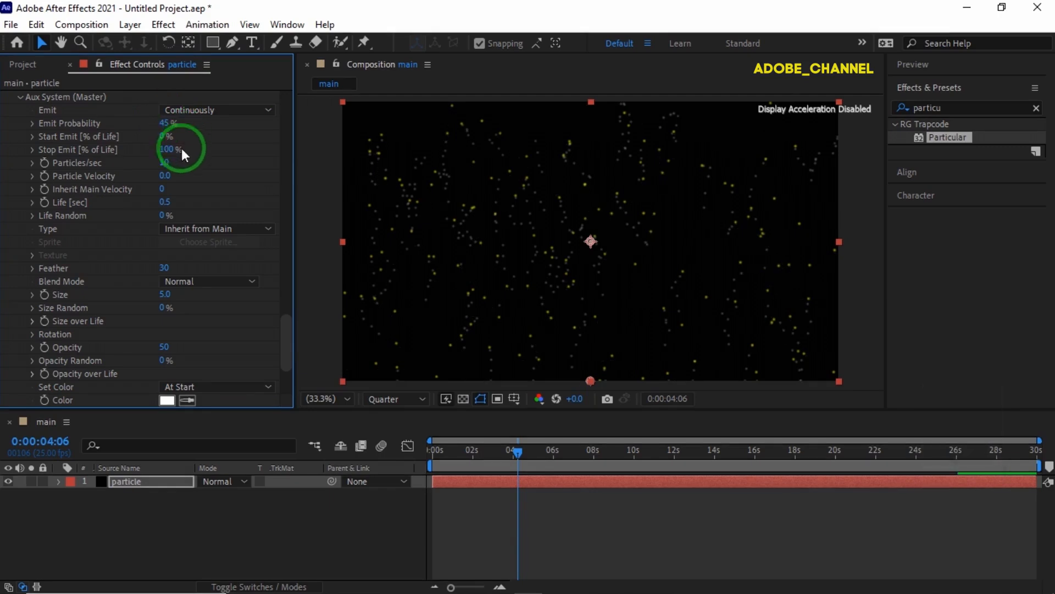
- Set the aux particles to 80 per second with a life of 3 seconds
left_click(168, 165)
type("80")
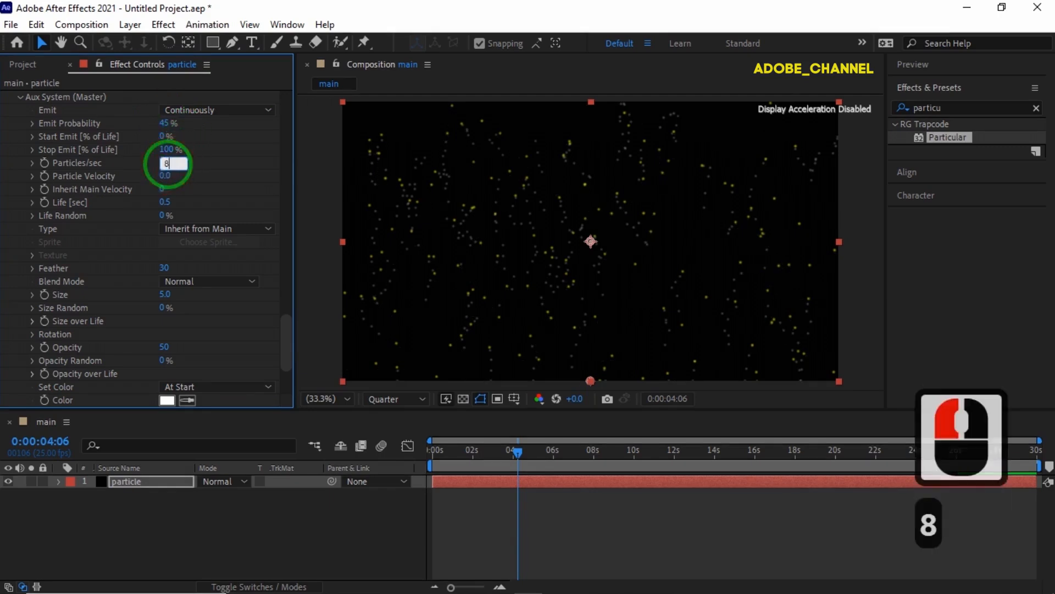
key("Return")
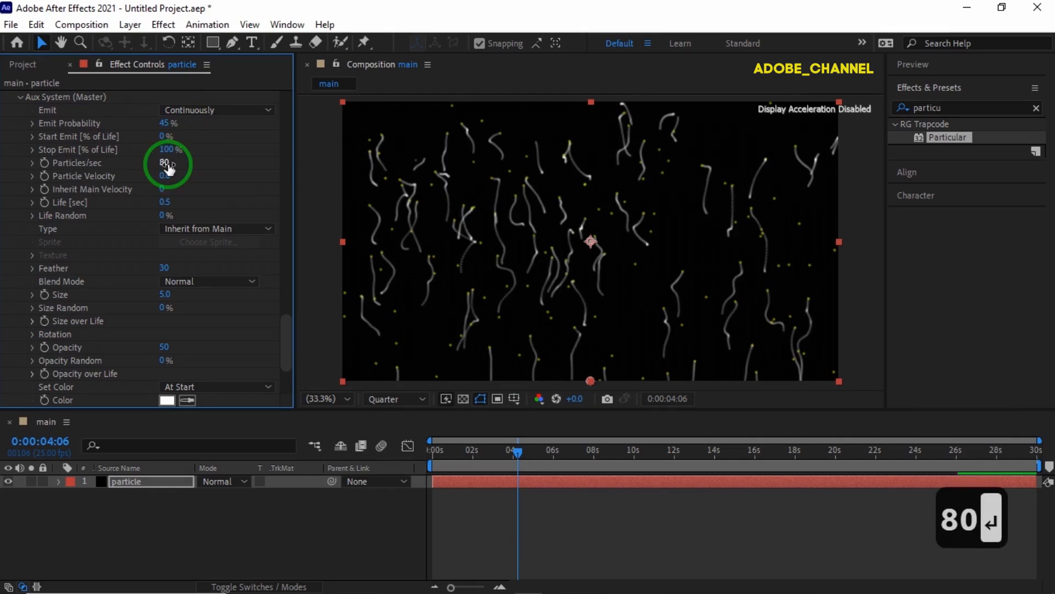
left_click(165, 202)
type("3")
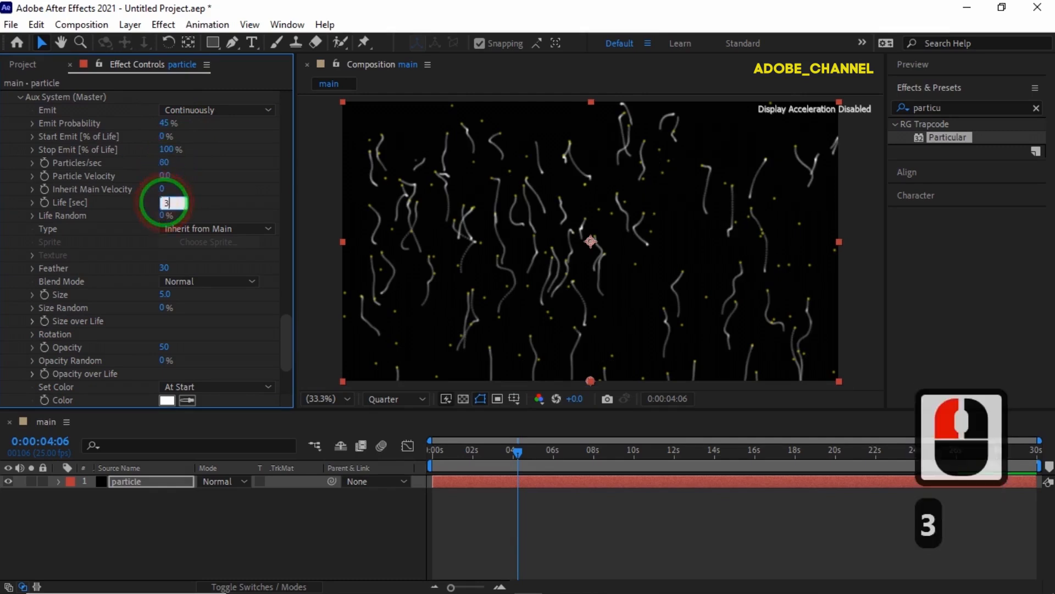
key("Return")
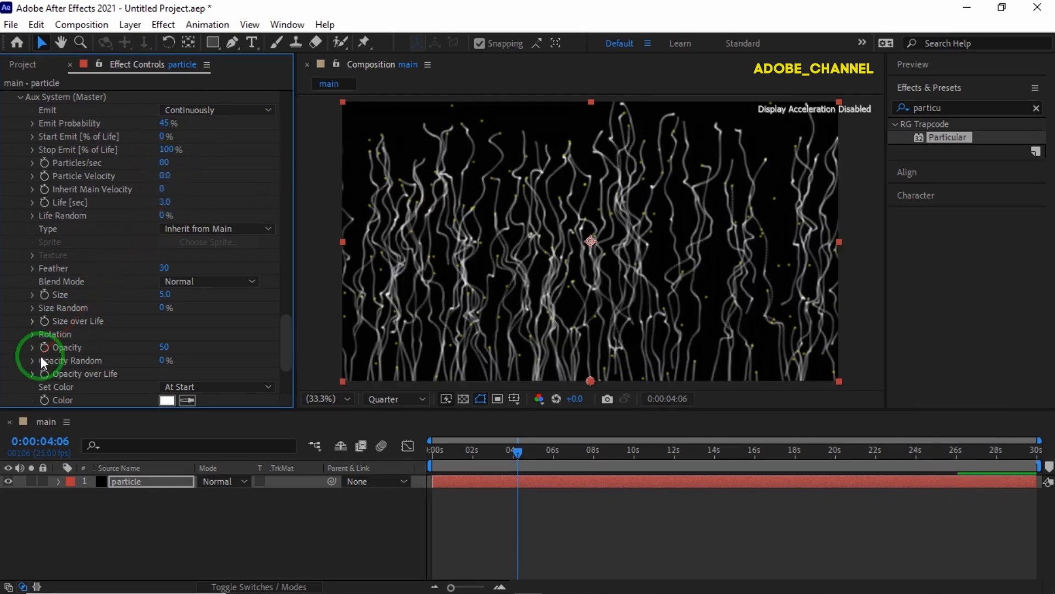
- Apply the linear fade-out preset to the aux particles' Opacity over Life curve
left_click(32, 373)
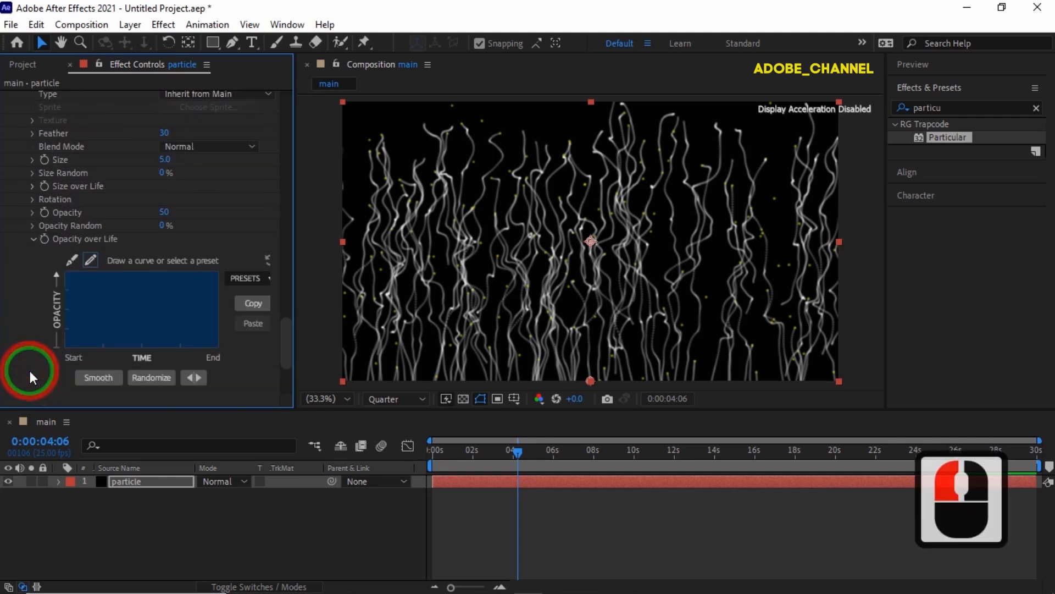
left_click(237, 277)
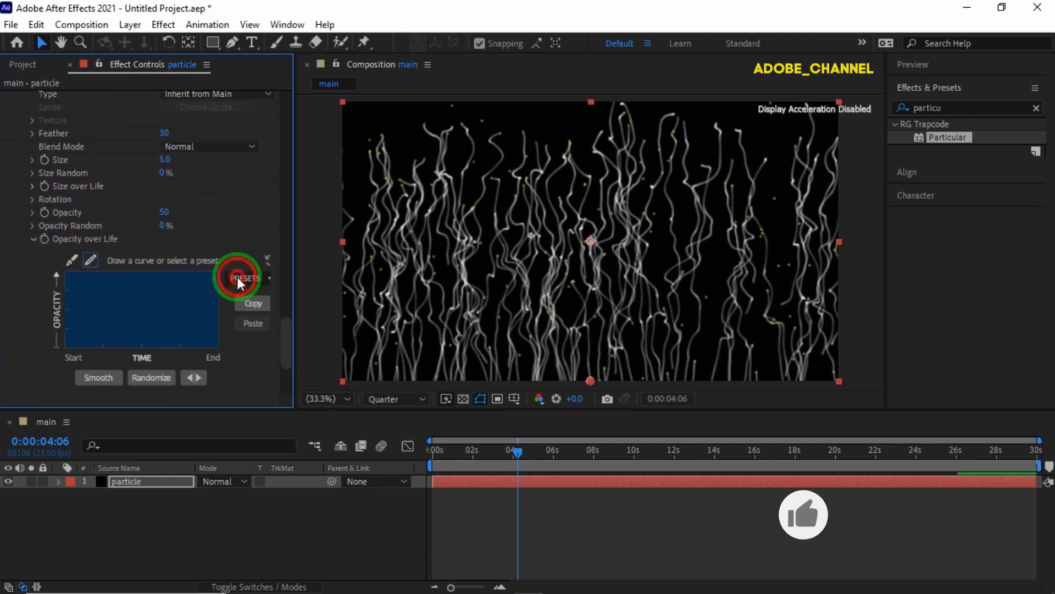
left_click(255, 315)
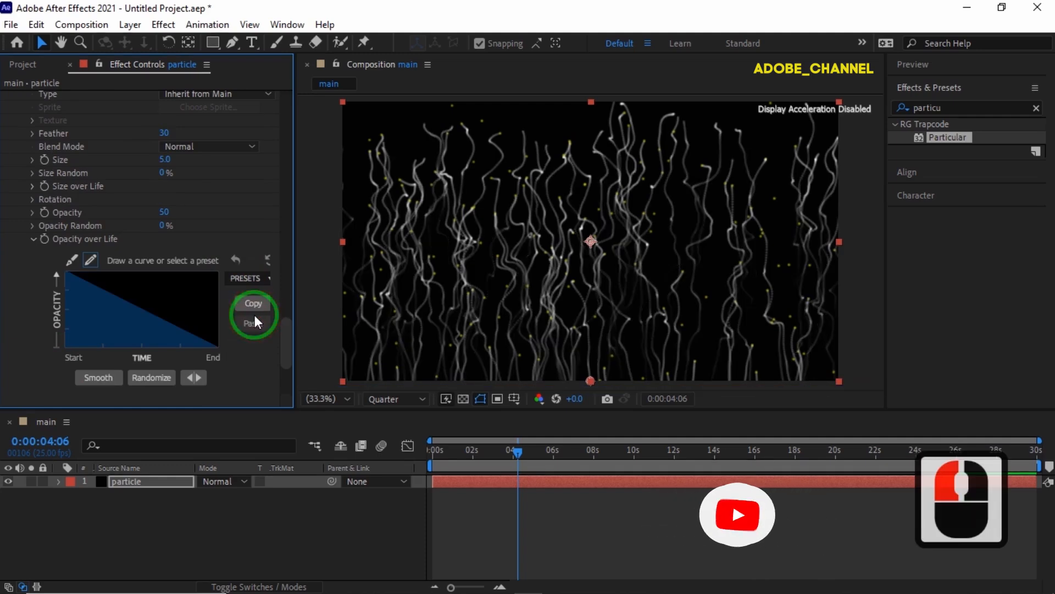
- Switch the aux particles' Set Color option to Over Life and expand the Color over Life ramp
scroll(95, 262, "down", 5)
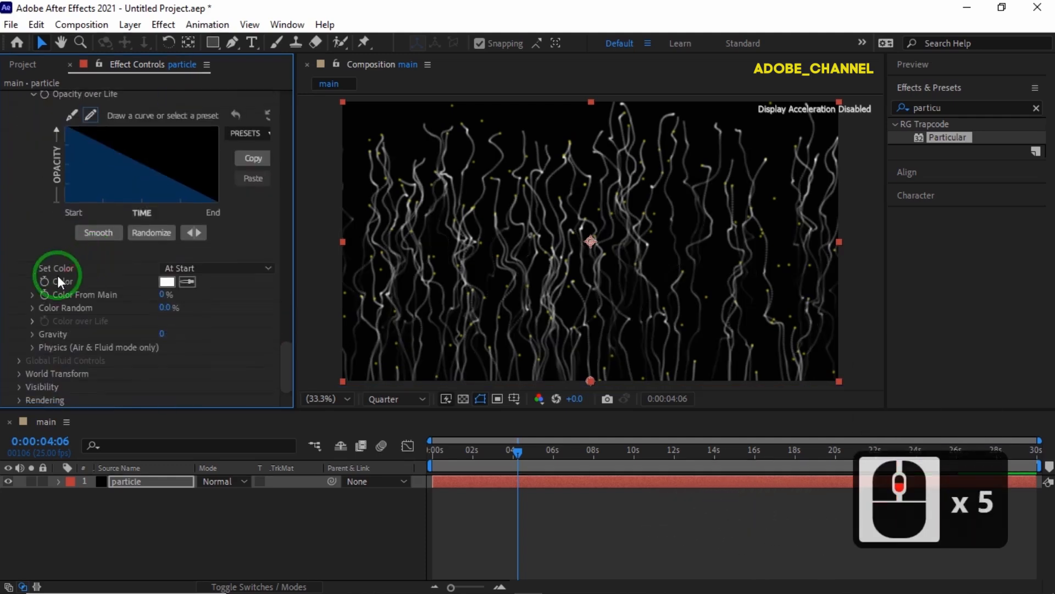
left_click(215, 268)
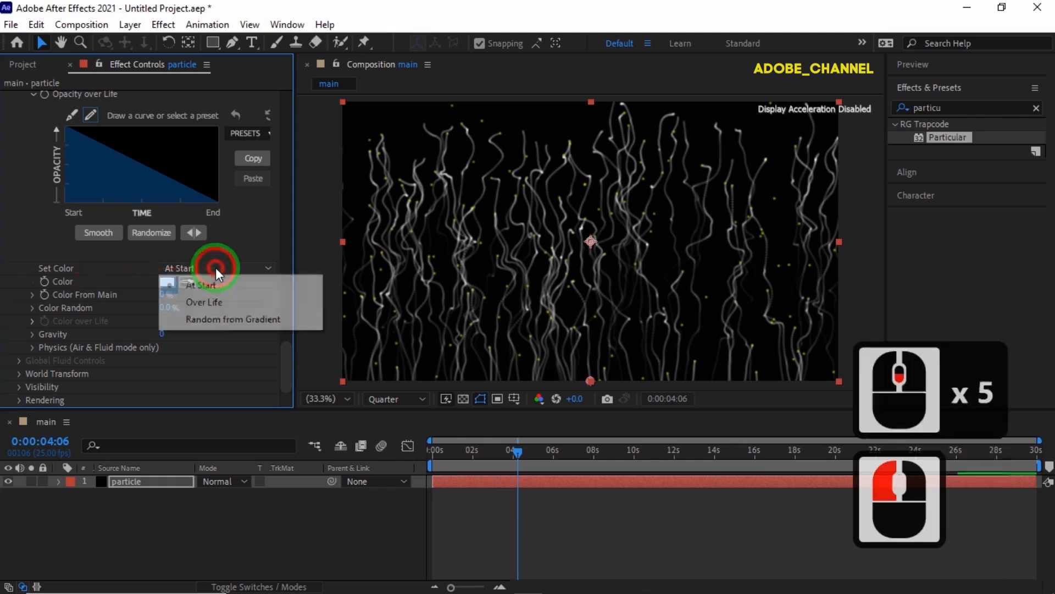
left_click(218, 303)
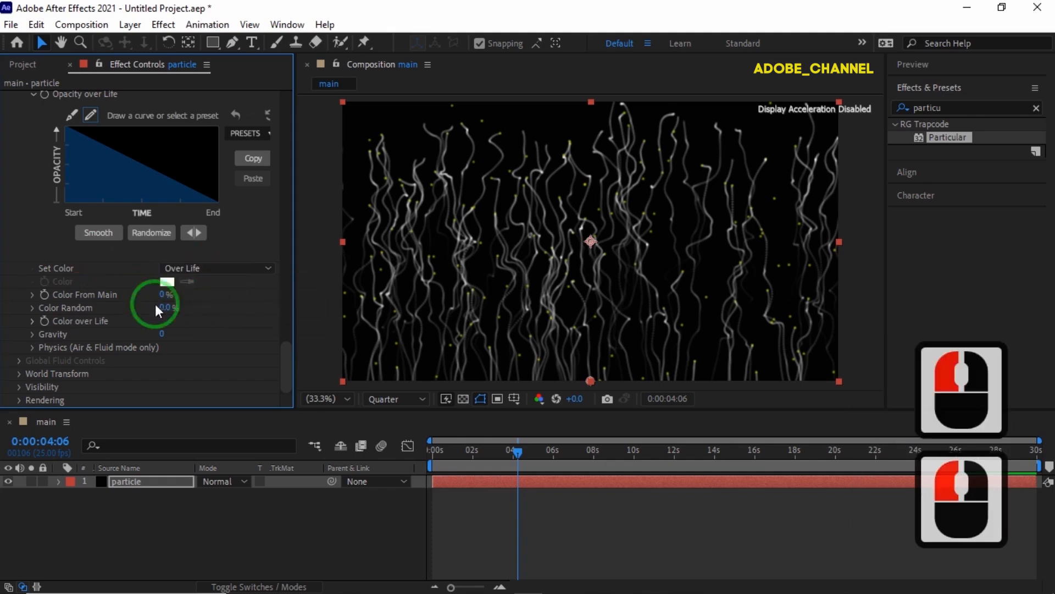
left_click(33, 321)
scroll(35, 321, "down", 3)
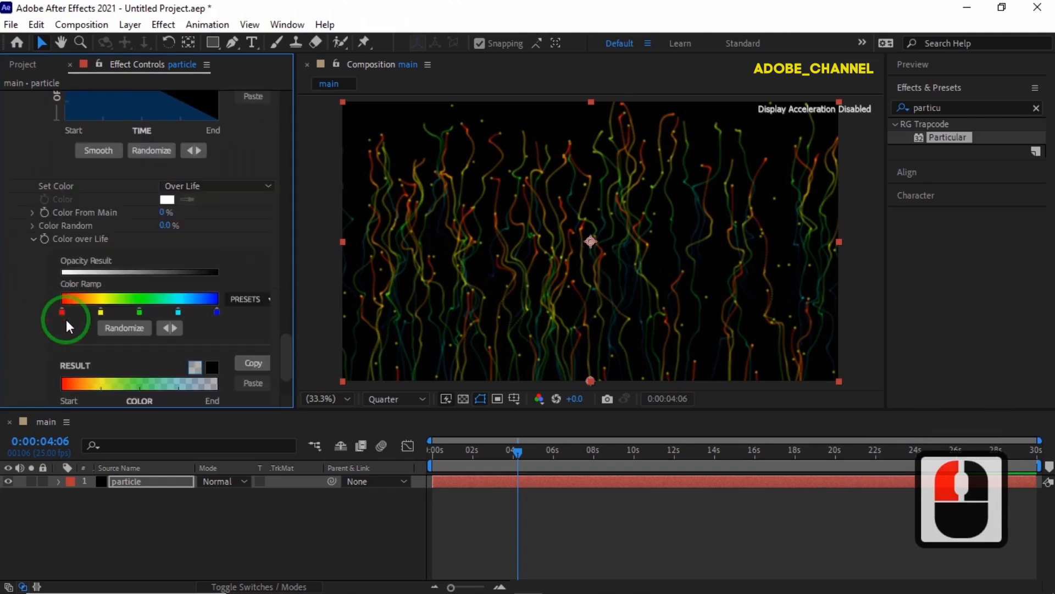
- Reorder the aux color ramp stops to green and yellow near the start, then cyan, red in the middle and blue at the end
left_click(137, 313)
mouse_move(137, 313)
left_mouse_down()
mouse_move(76, 316)
mouse_move(139, 315)
left_mouse_up()
left_click(178, 314)
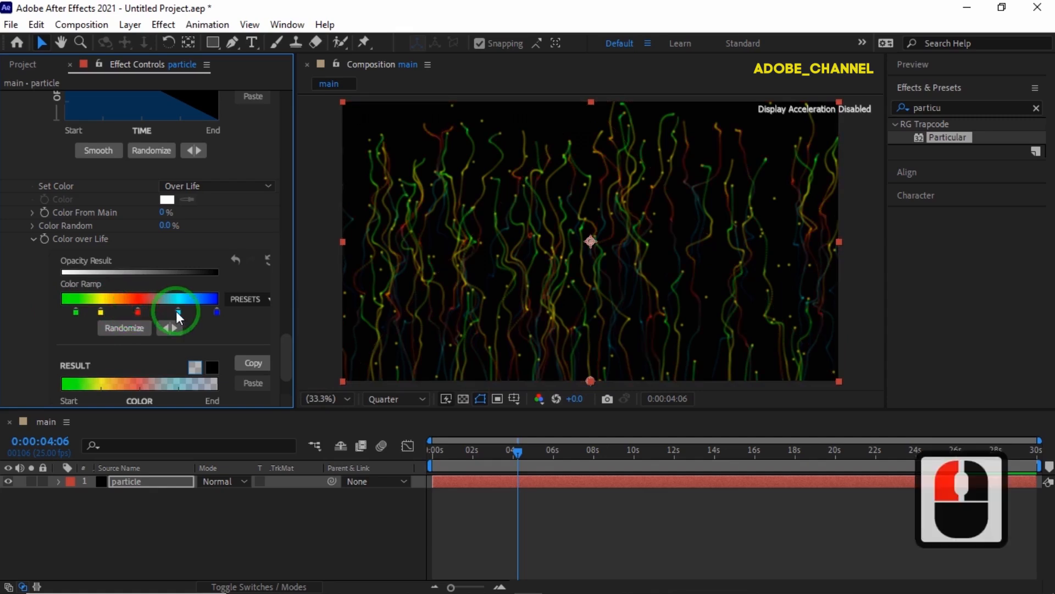
left_click_drag(178, 318, 83, 311)
- Change the yellow stop of the aux color ramp to magenta
triple_click(84, 311)
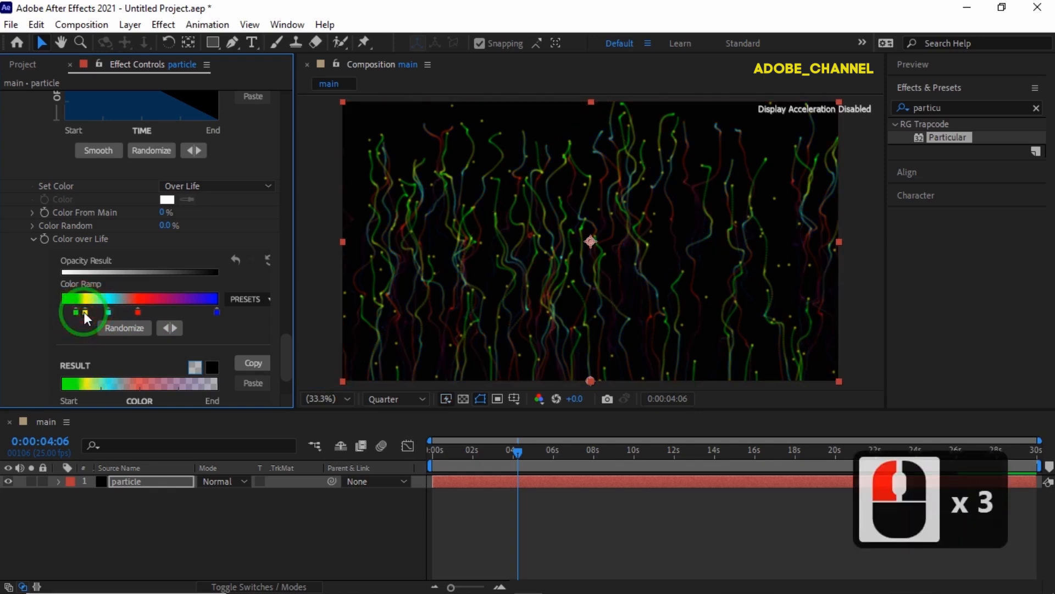
left_click(292, 342)
left_click(419, 317)
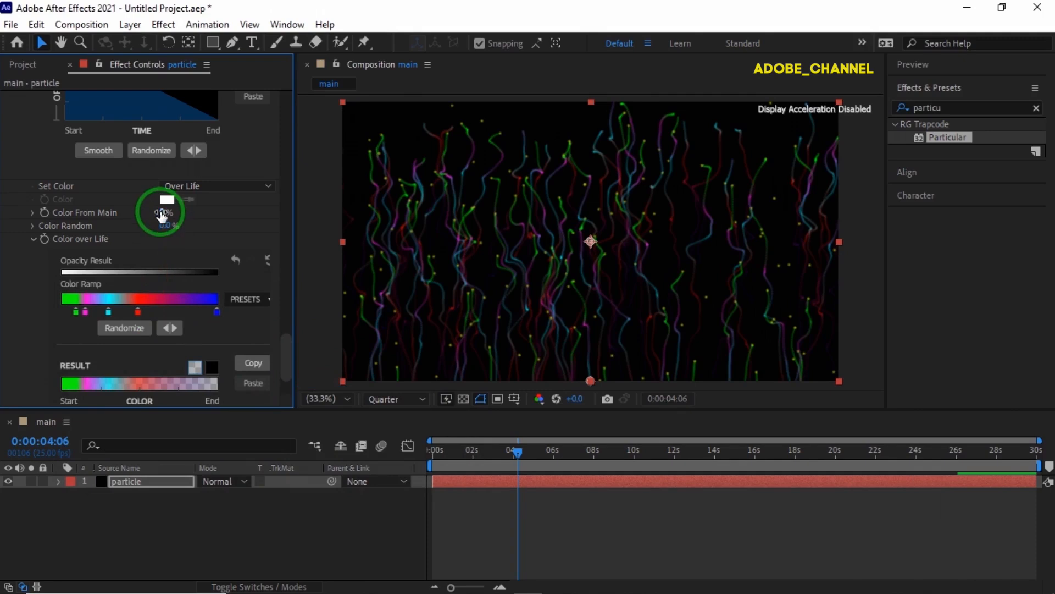
- Set the aux particles' Color From Main to 5% and their blend mode to Add
left_click(160, 212)
type("5")
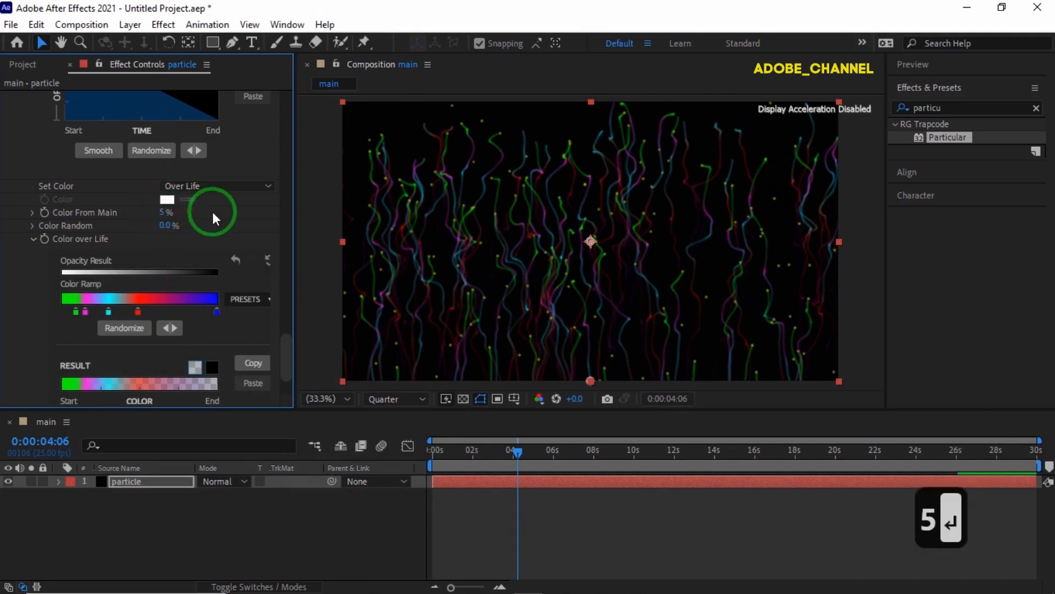
scroll(213, 211, "up", 8)
left_click(232, 206)
left_click(236, 231)
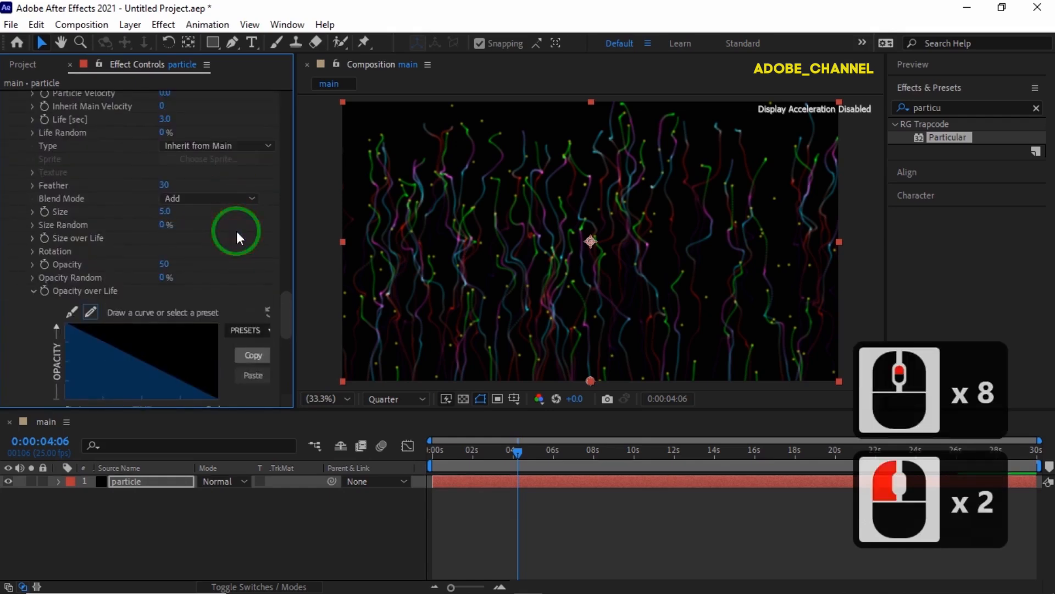
- Set the aux particles' size to 6 and their size randomness to 8%
left_click(164, 212)
type("6")
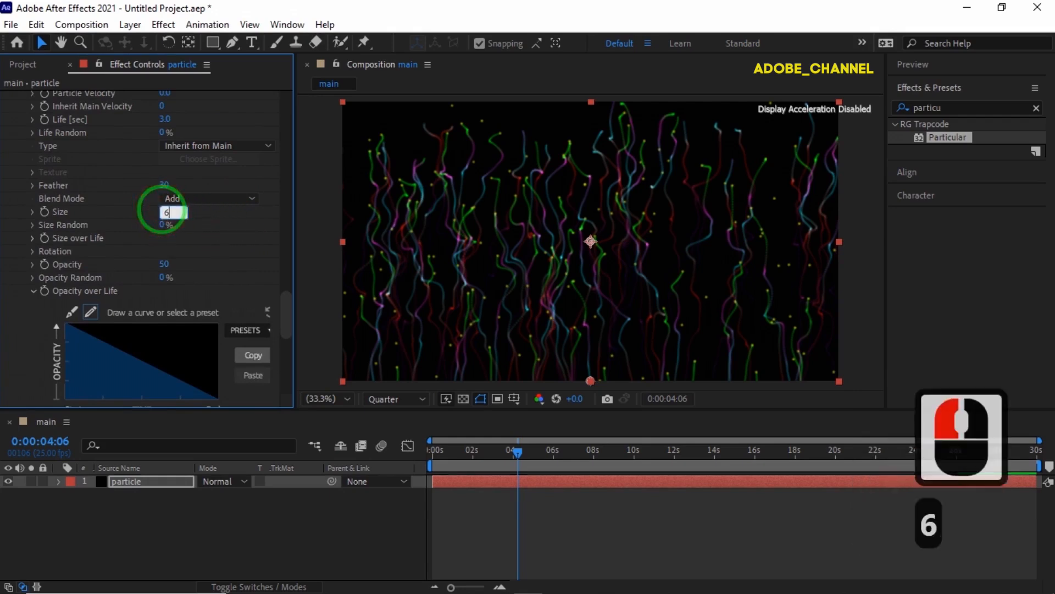
key("Return")
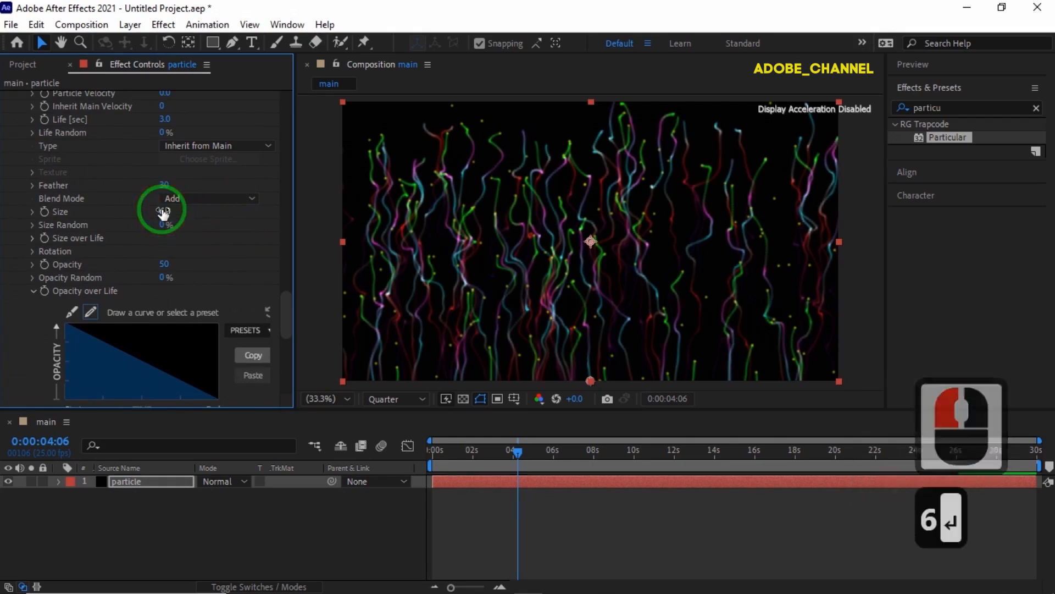
left_click(164, 224)
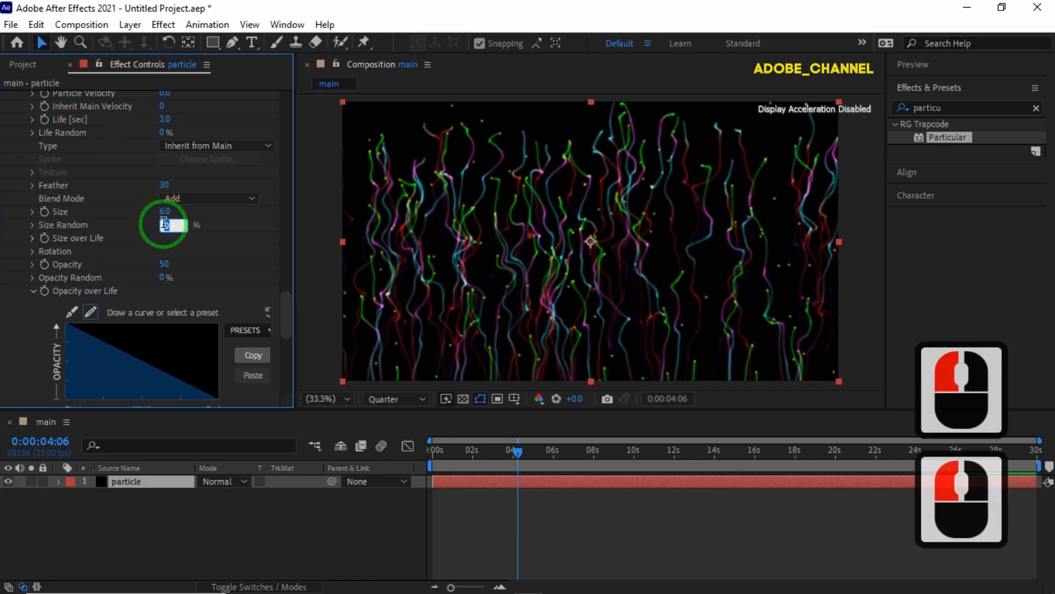
type("8")
key("Return")
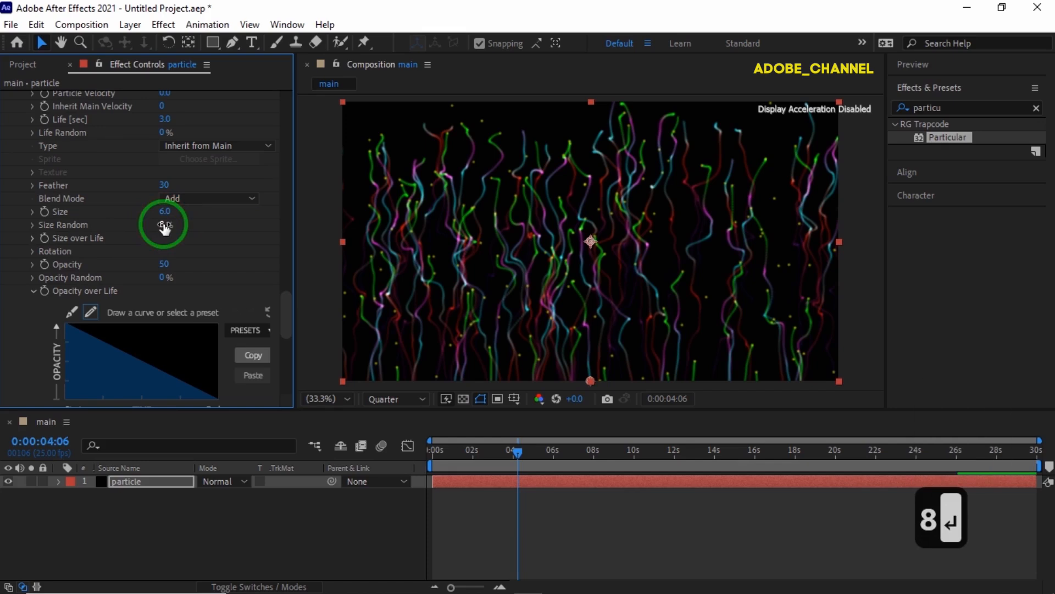
- Set the Turbulence Position in the aux system's Physics (Air & Fluid mode only) settings to 110
scroll(164, 248, "down", 5)
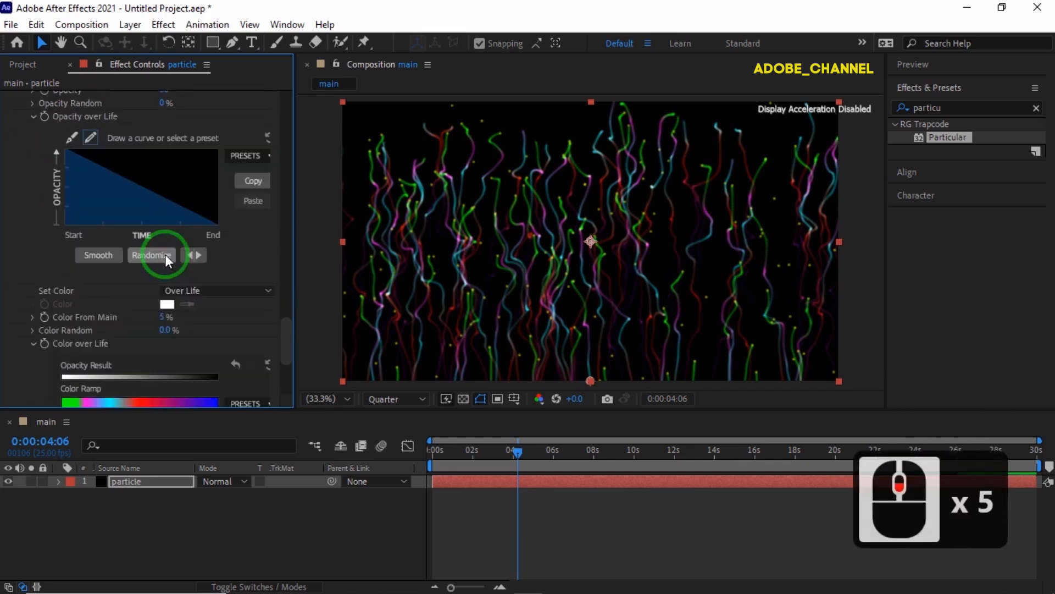
scroll(165, 254, "down", 4)
scroll(159, 252, "down", 4)
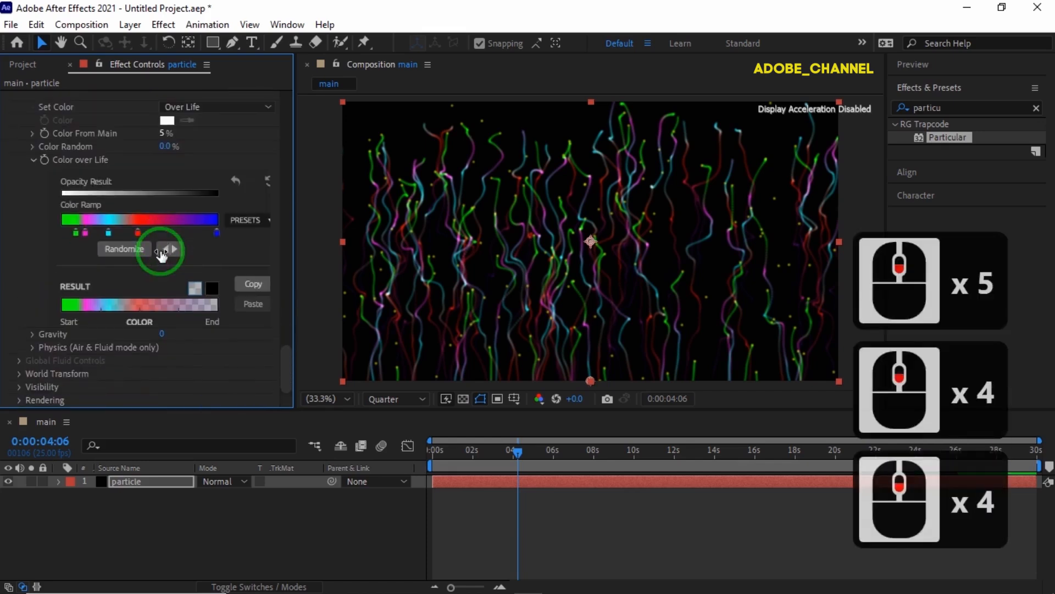
left_click(32, 348)
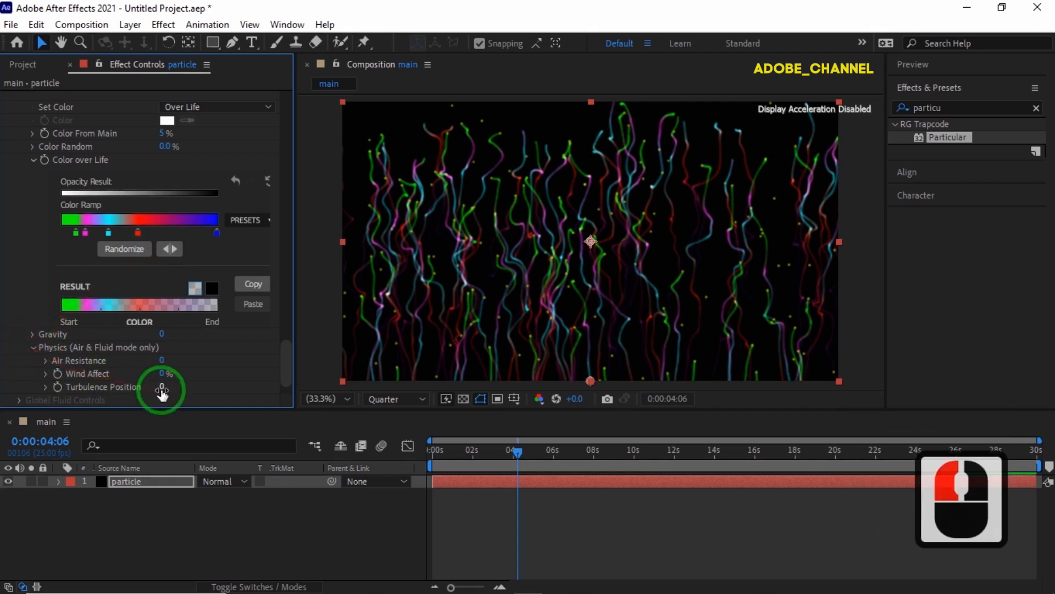
double_click(162, 387)
type("110")
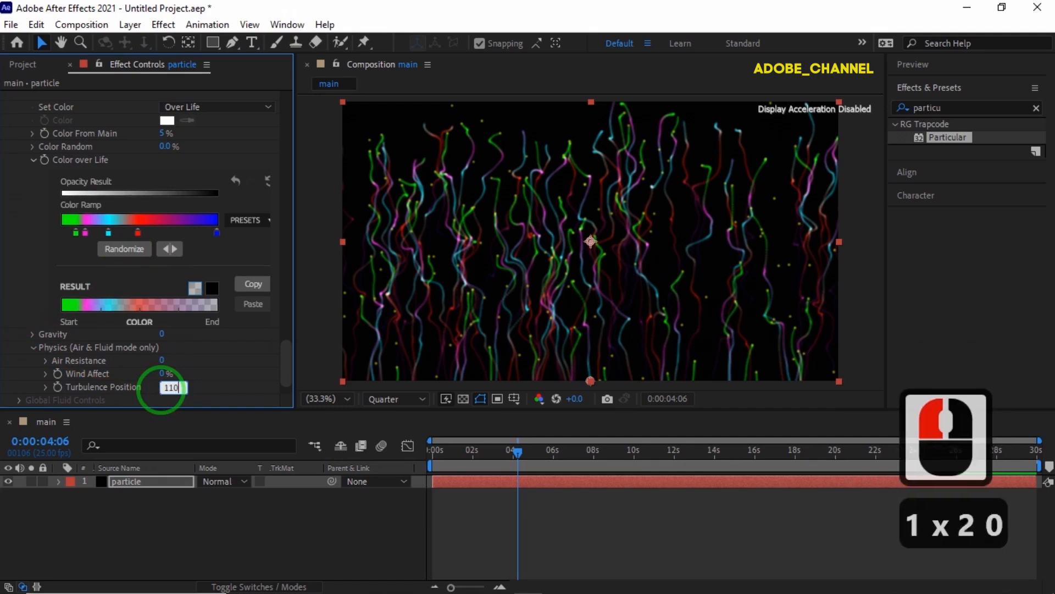
key("Return")
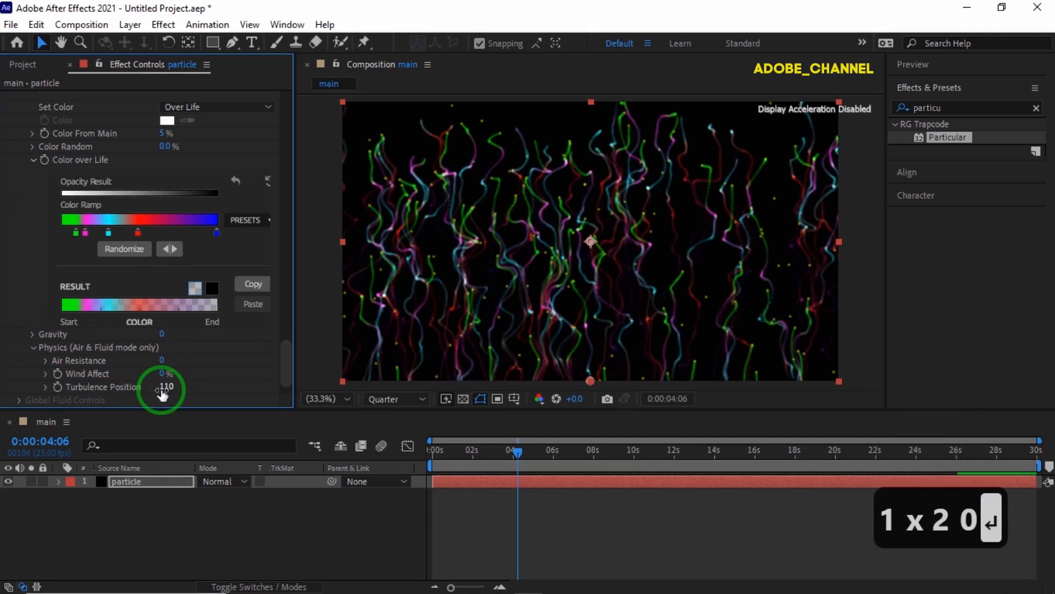
- Set the main particle size to 8 in the Particular effect's master particle settings
scroll(162, 393, "up", 5)
scroll(162, 394, "up", 5)
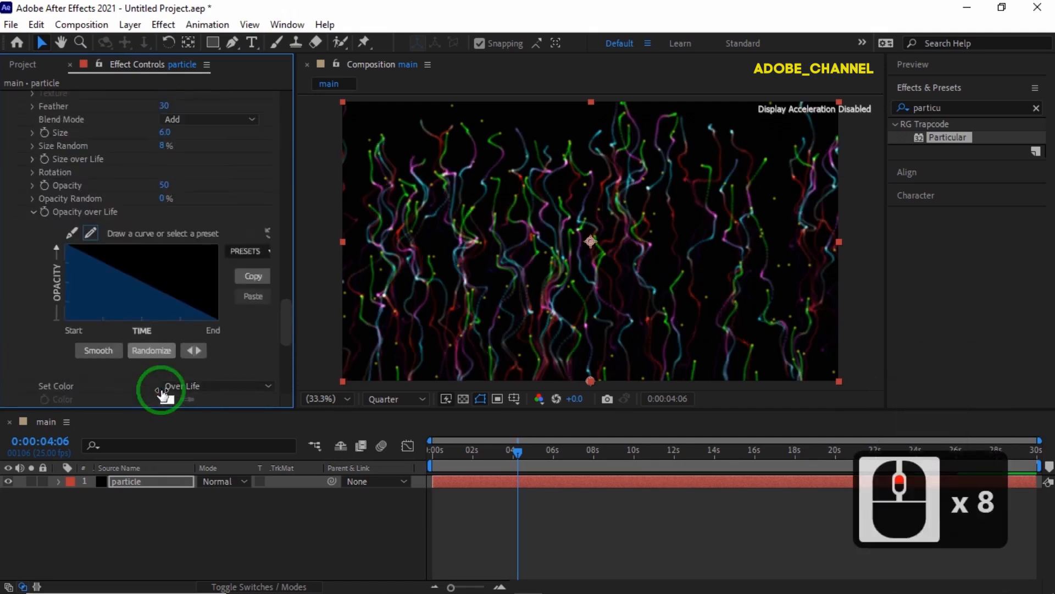
scroll(160, 377, "up", 2)
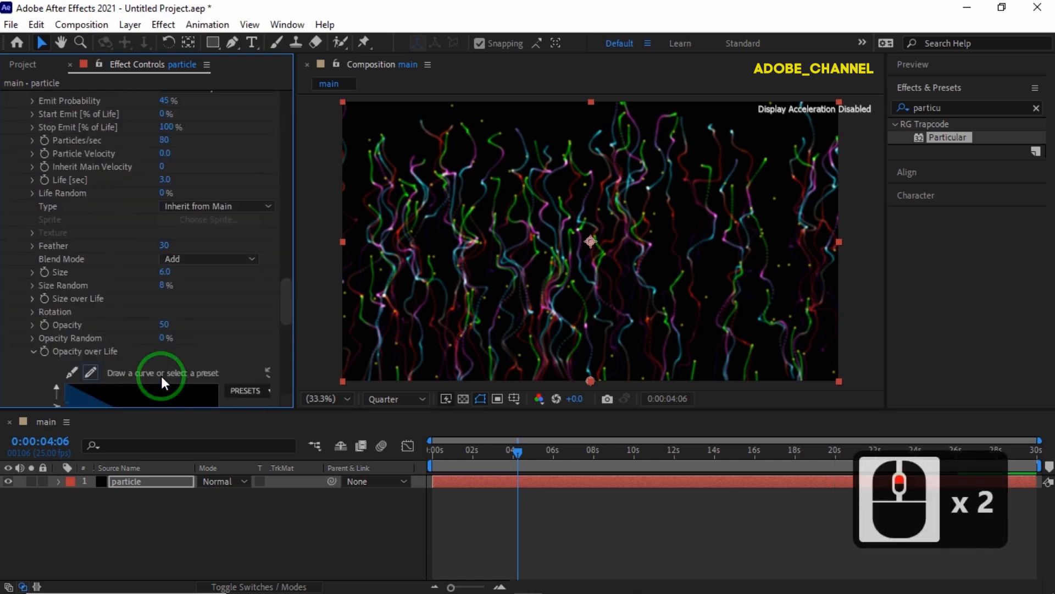
scroll(167, 297, "up", 9)
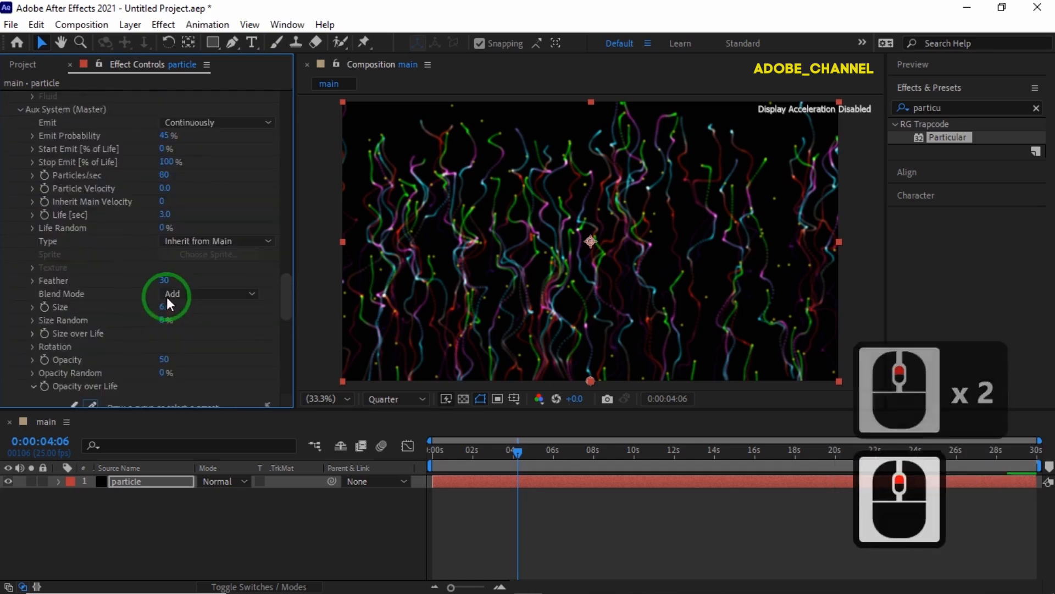
scroll(166, 297, "up", 2)
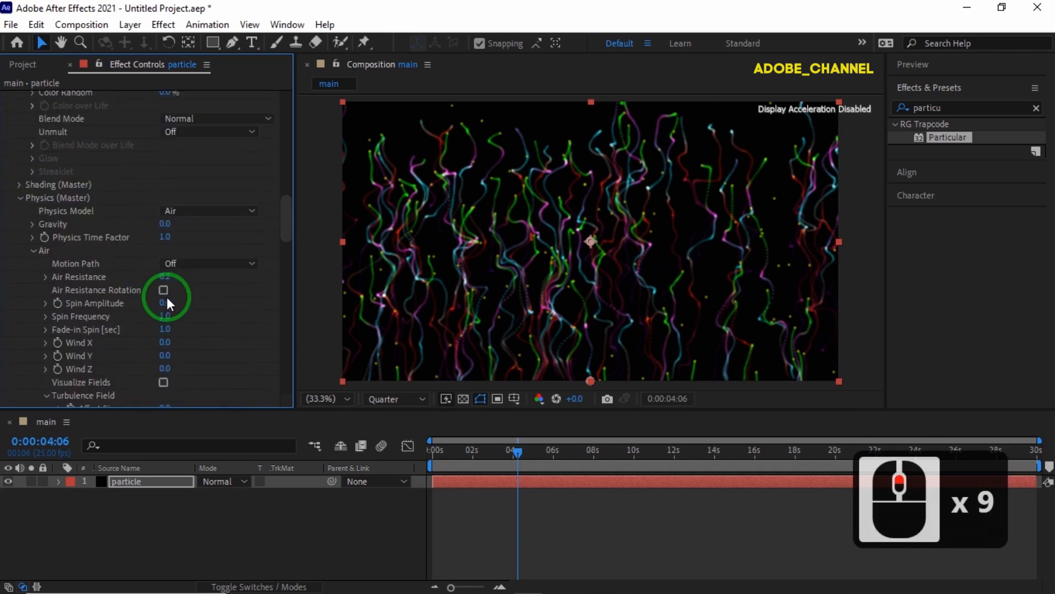
left_click(165, 127)
type("8")
key("Return")
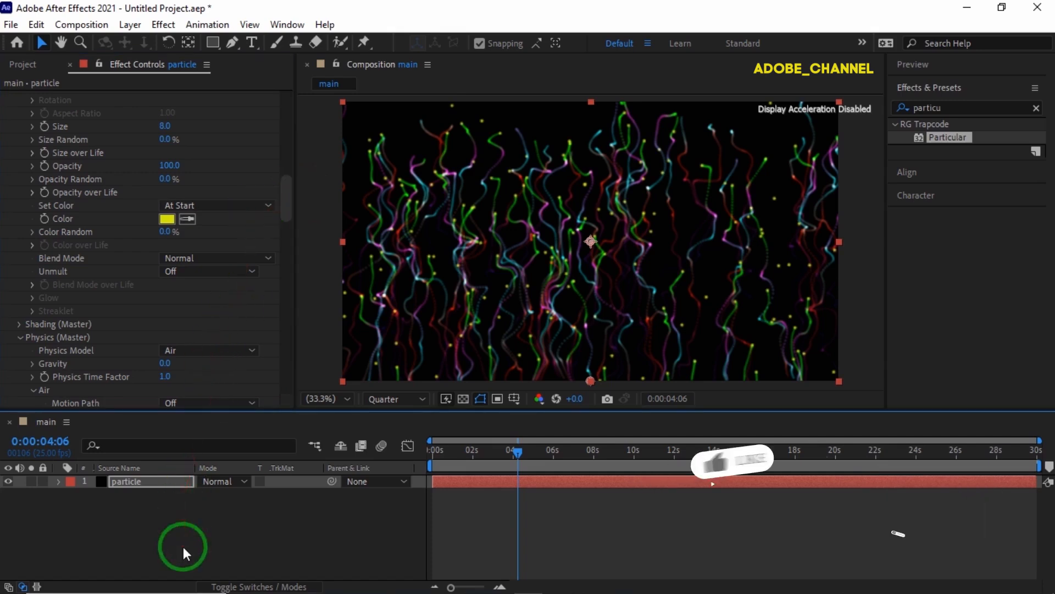
- Apply the Stylize Glow effect to the particle layer and set its Glow Radius to 27
left_click(167, 481)
left_click(900, 110)
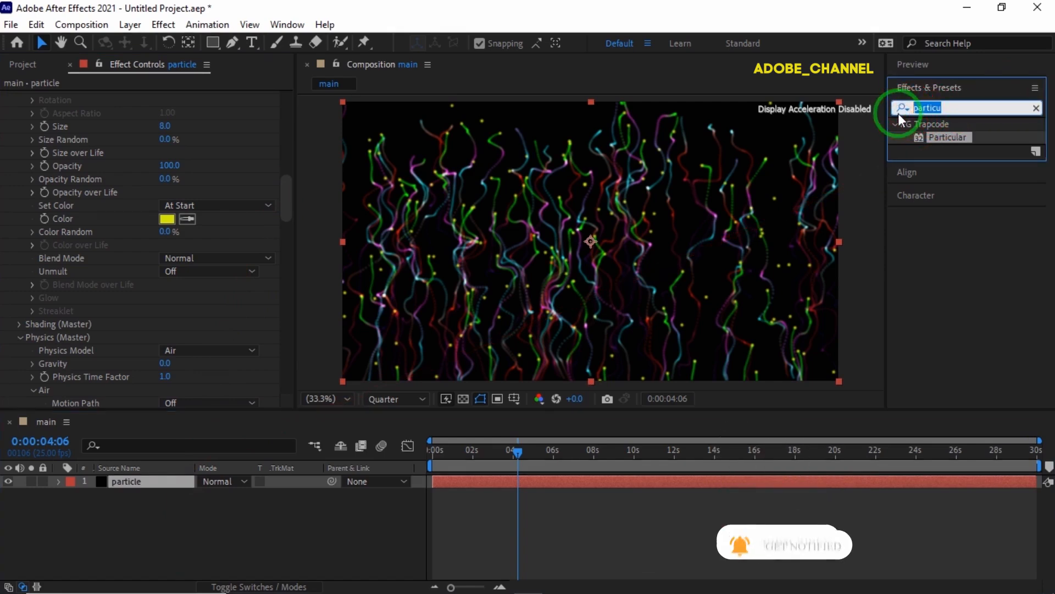
type("glow")
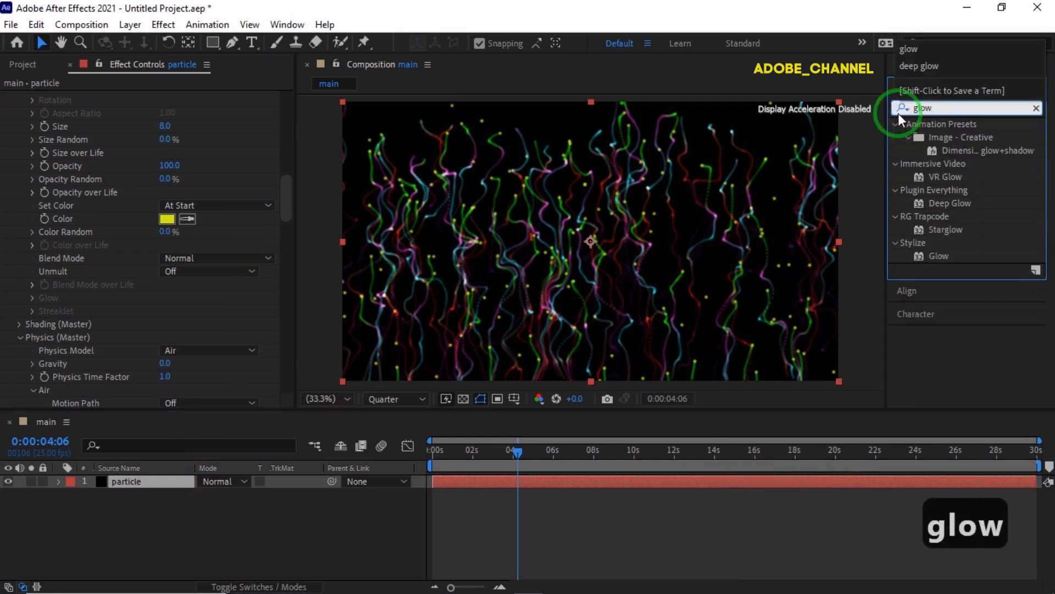
left_click(935, 256)
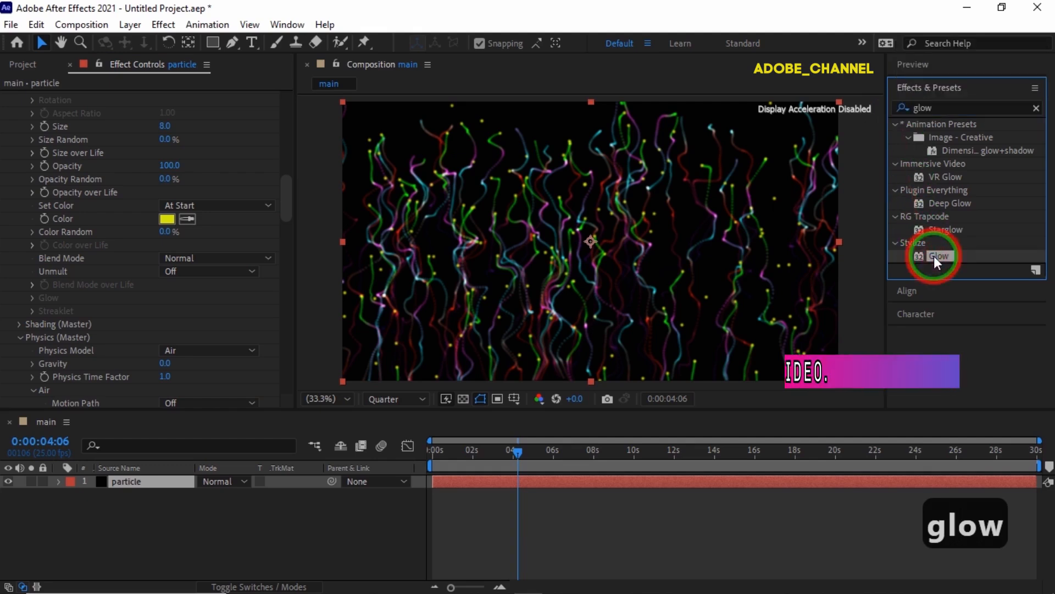
double_click(934, 255)
left_click(165, 223)
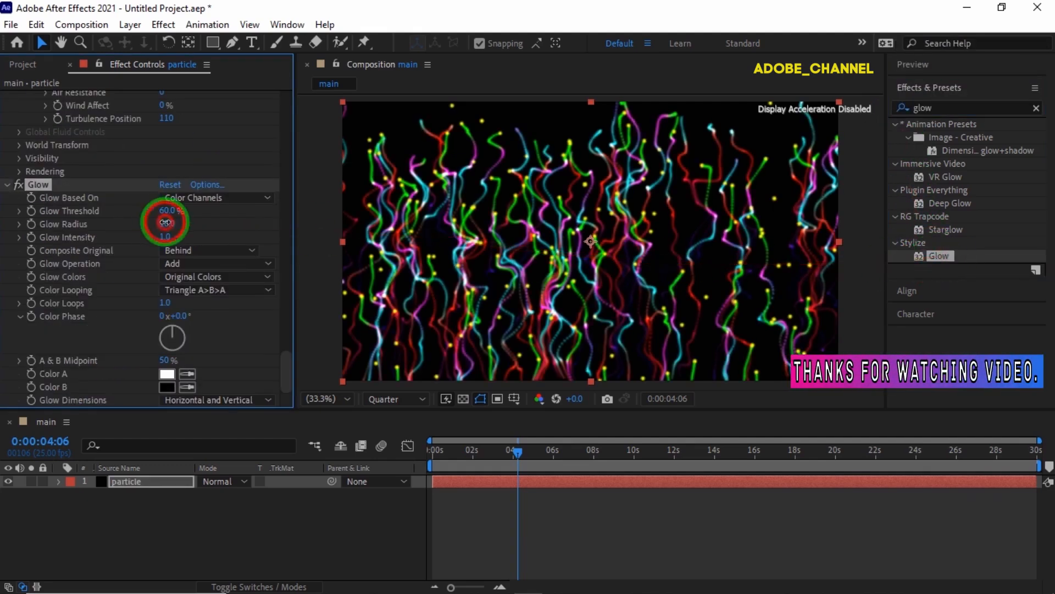
type("27")
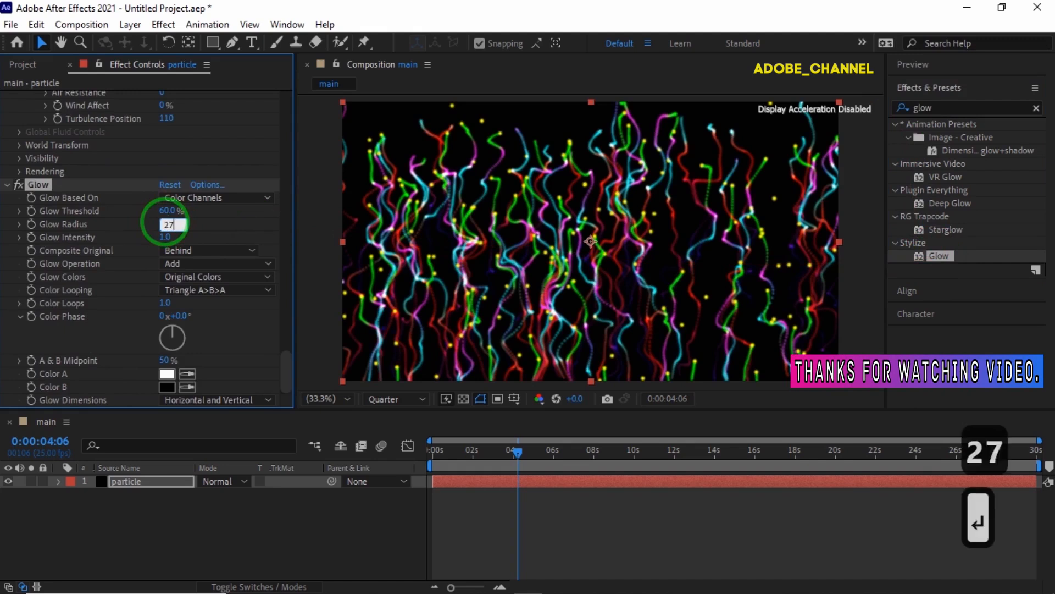
- Create a black solid named bg and place it beneath the particle layer
right_click(154, 507)
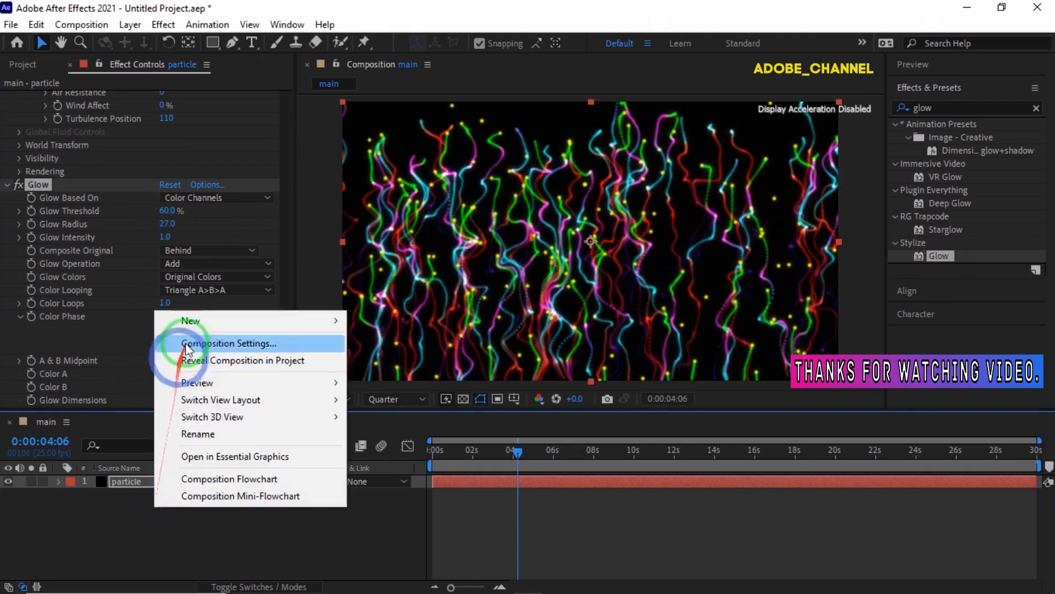
mouse_move(204, 324)
left_click(370, 361)
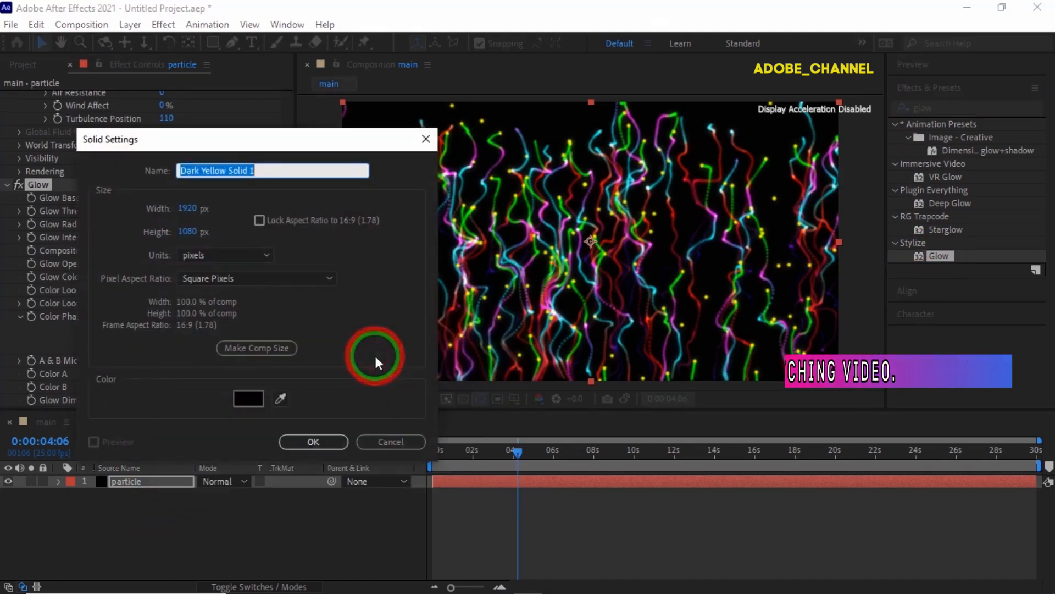
type("bg")
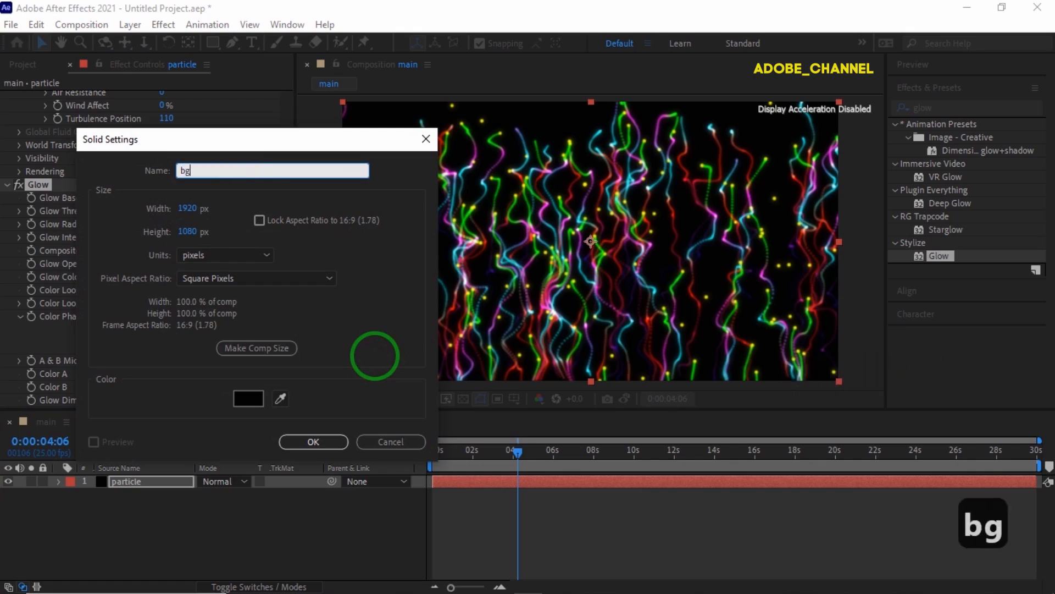
key("Return")
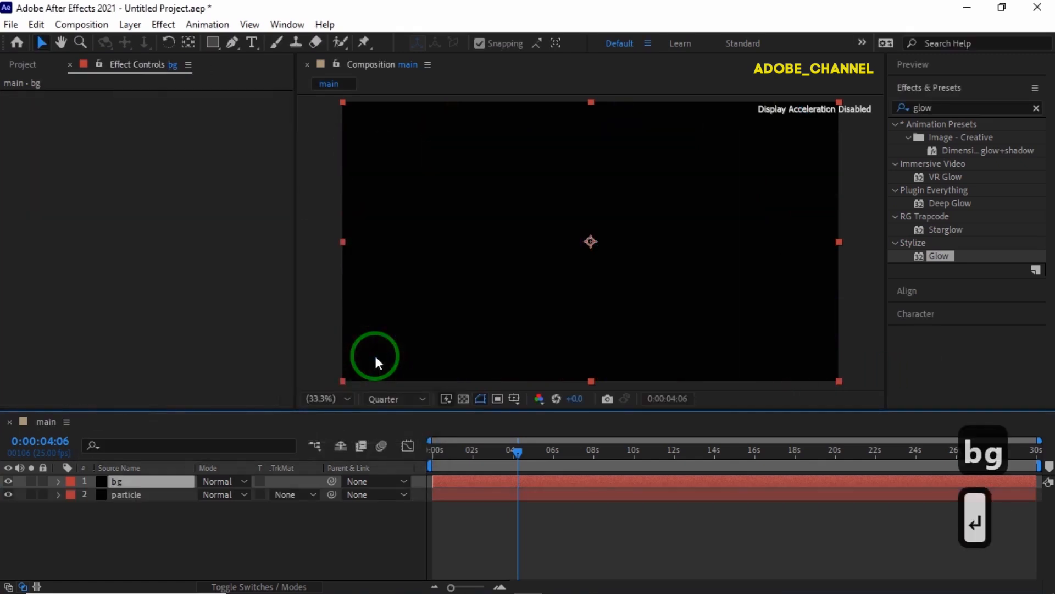
left_click_drag(164, 485, 165, 495)
- Apply the Gradient Ramp effect to the bg layer and set the Y value of its Start of Ramp to 540
left_click(943, 106)
left_click_drag(944, 106, 909, 110)
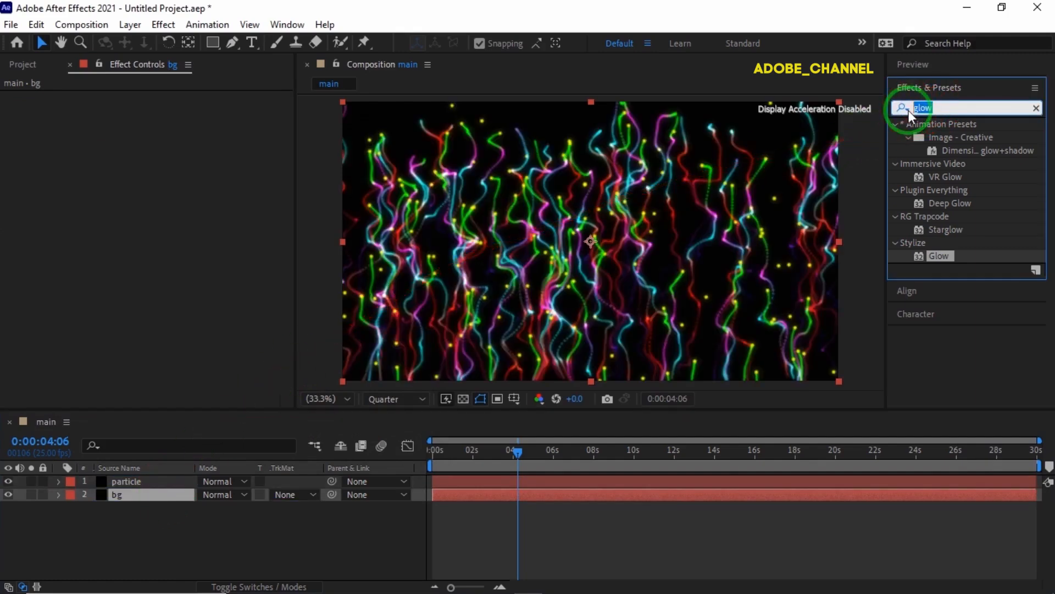
type("ramp")
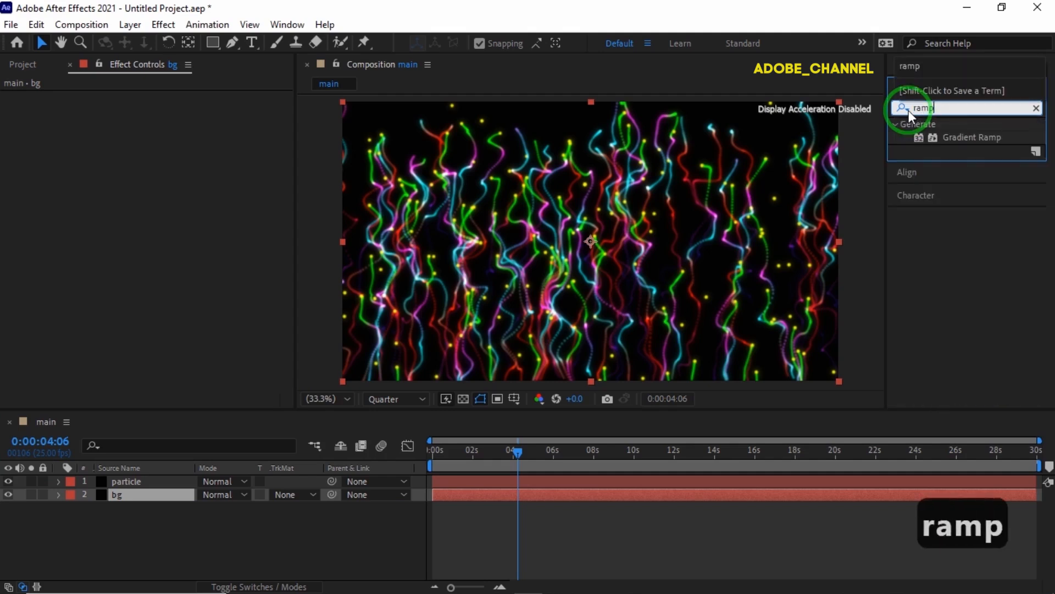
double_click(966, 137)
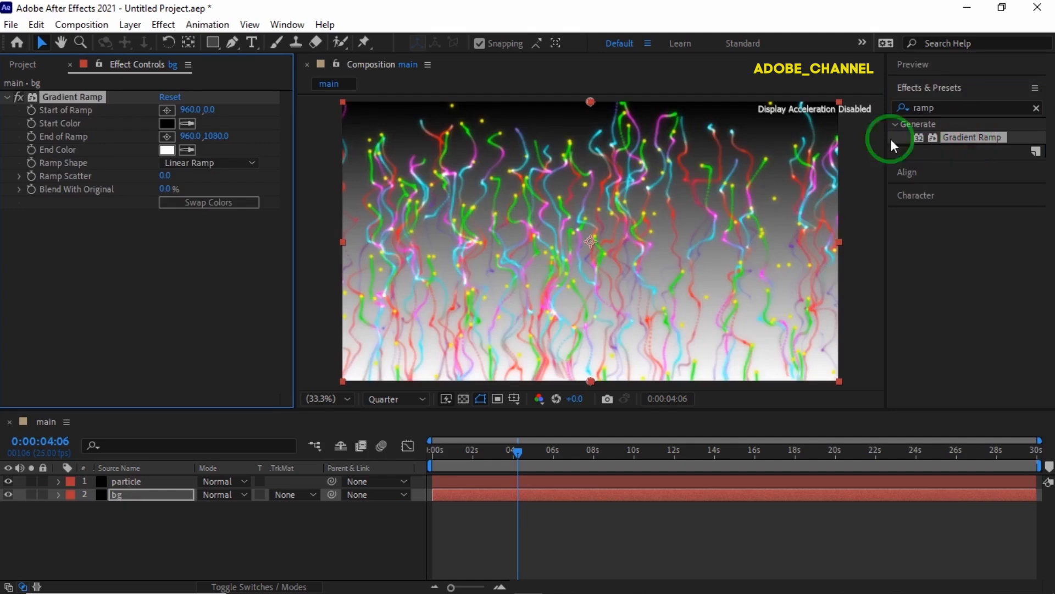
left_click(212, 110)
type("540")
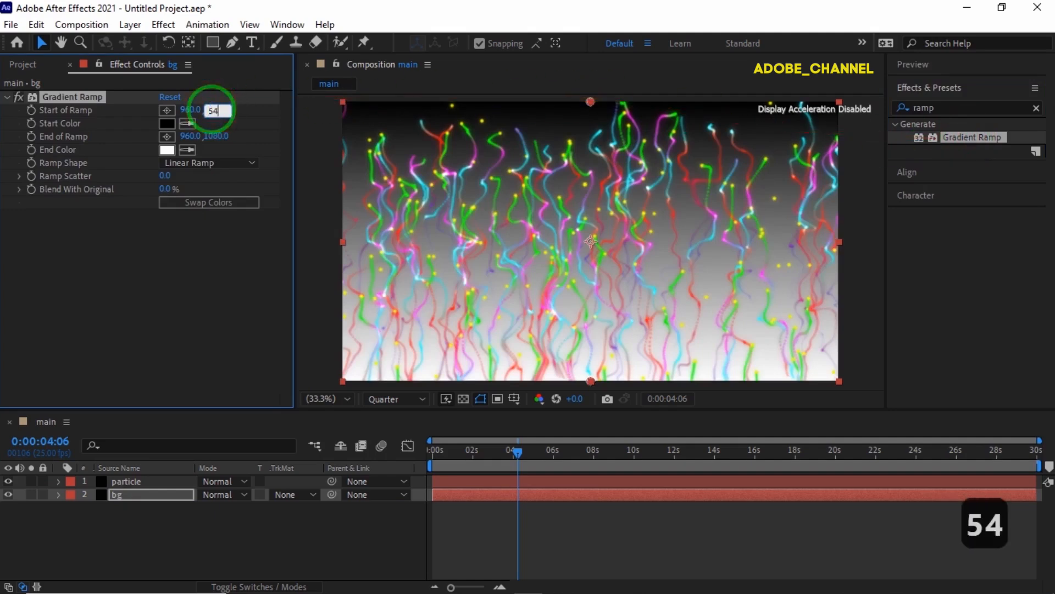
key("Return")
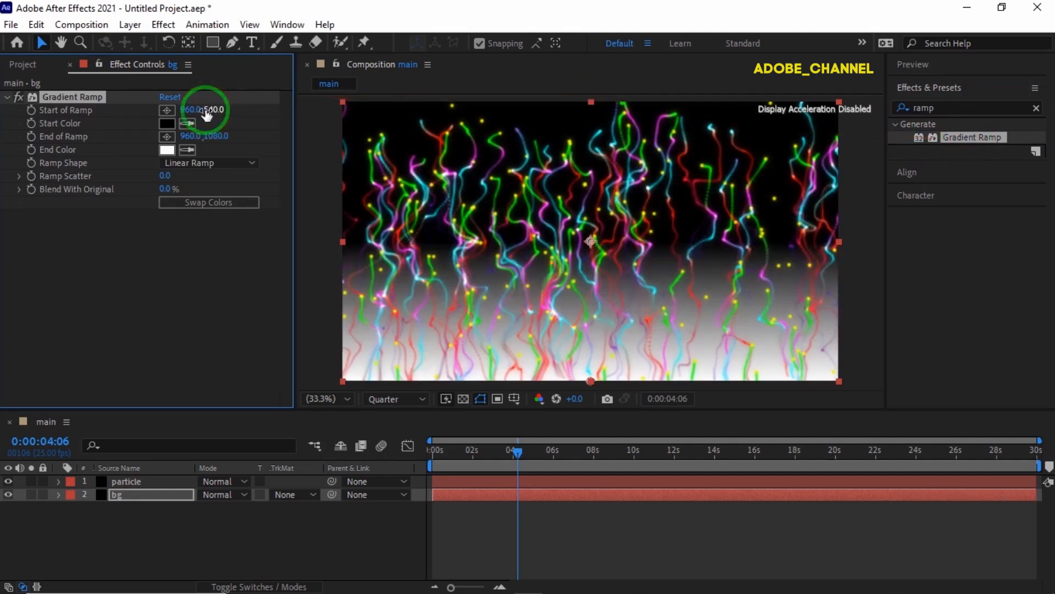
- Set the gradient ramp's start color to 051102 and its end color to near-black
left_click(168, 123)
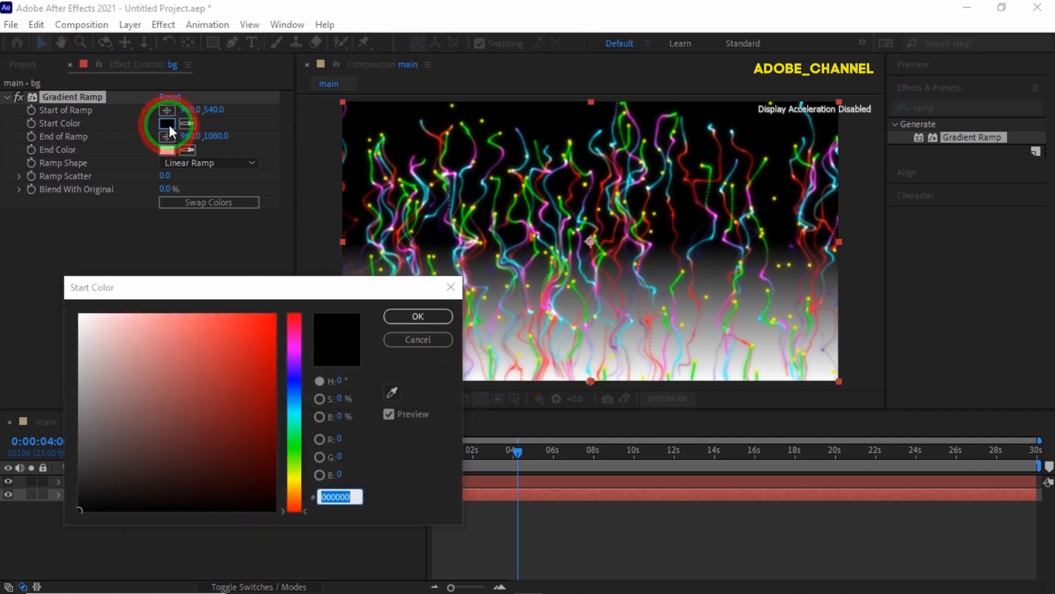
type("051102")
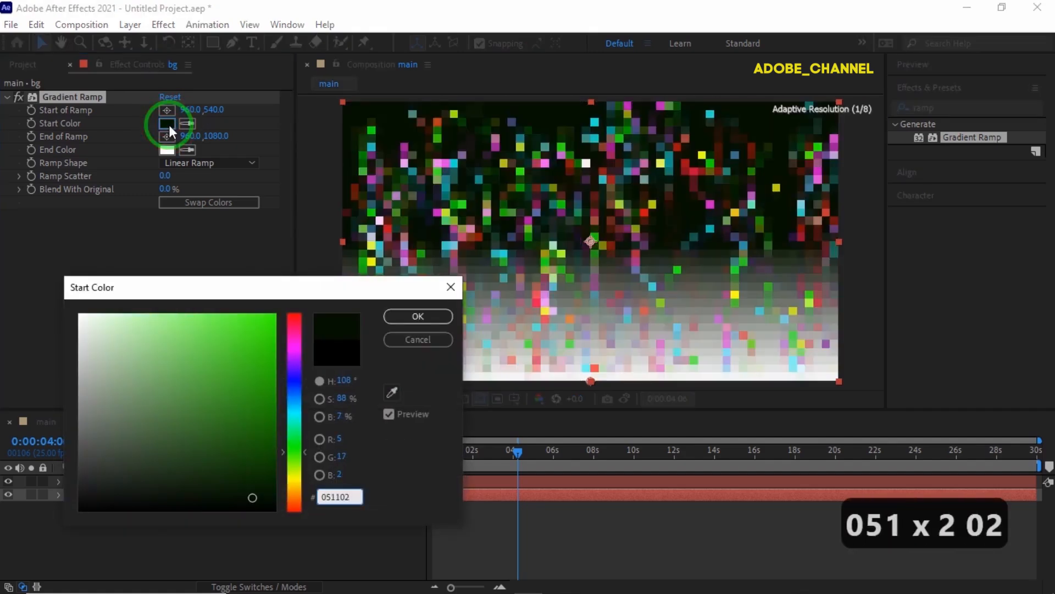
key("Return")
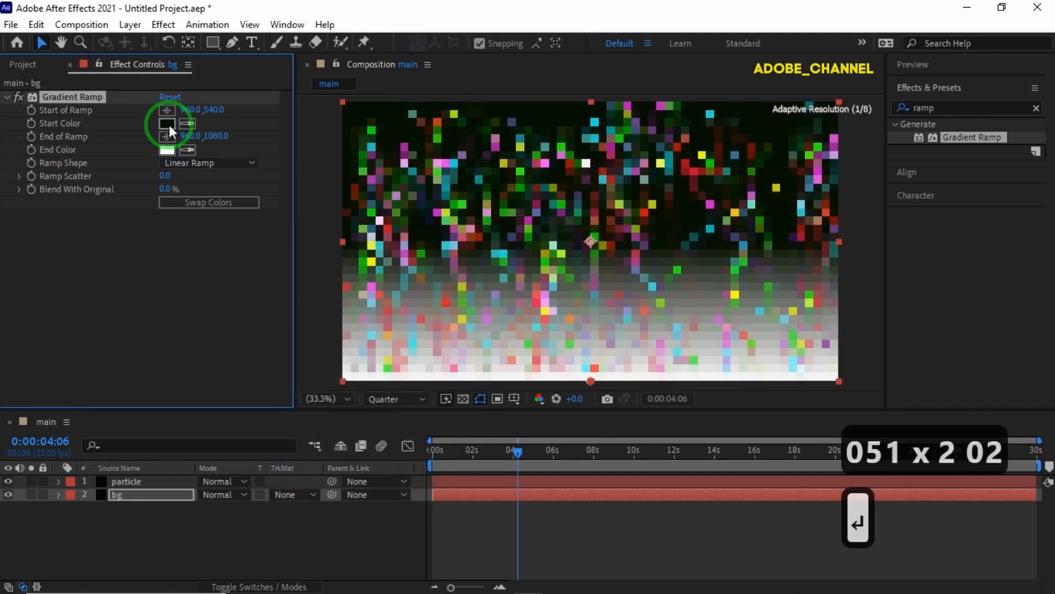
left_click(167, 149)
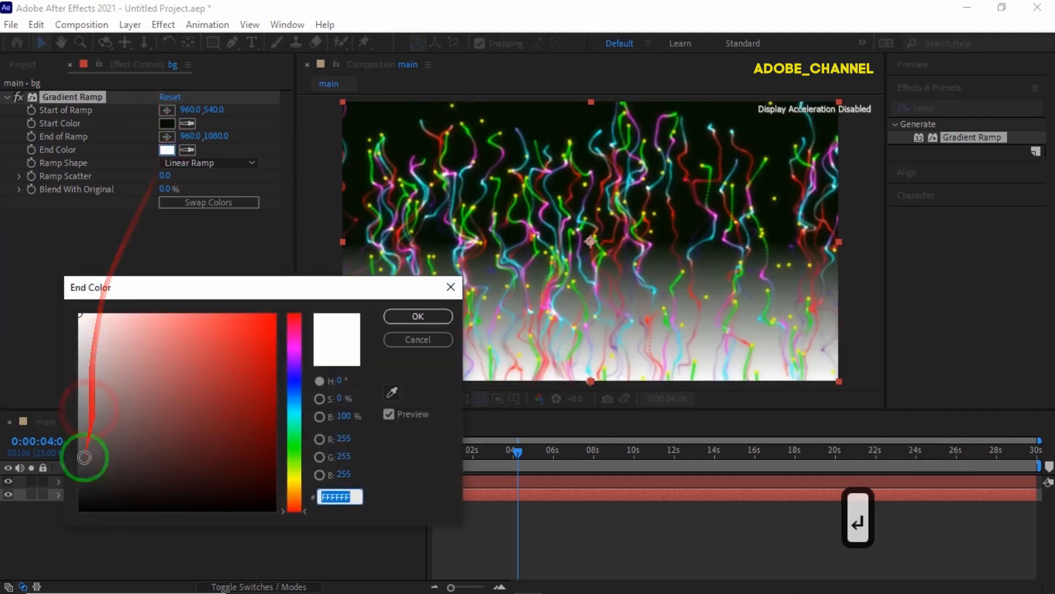
left_click(83, 507)
left_click(417, 316)
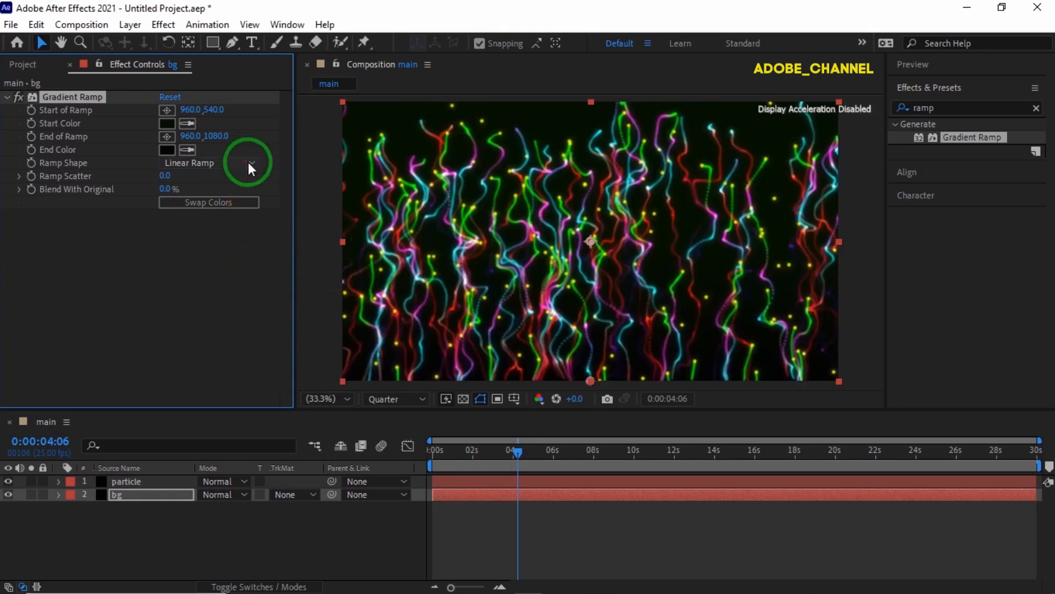
- Change the ramp shape to Radial Ramp and set the Y value of its End of Ramp to 2865
left_click(248, 162)
left_click(221, 196)
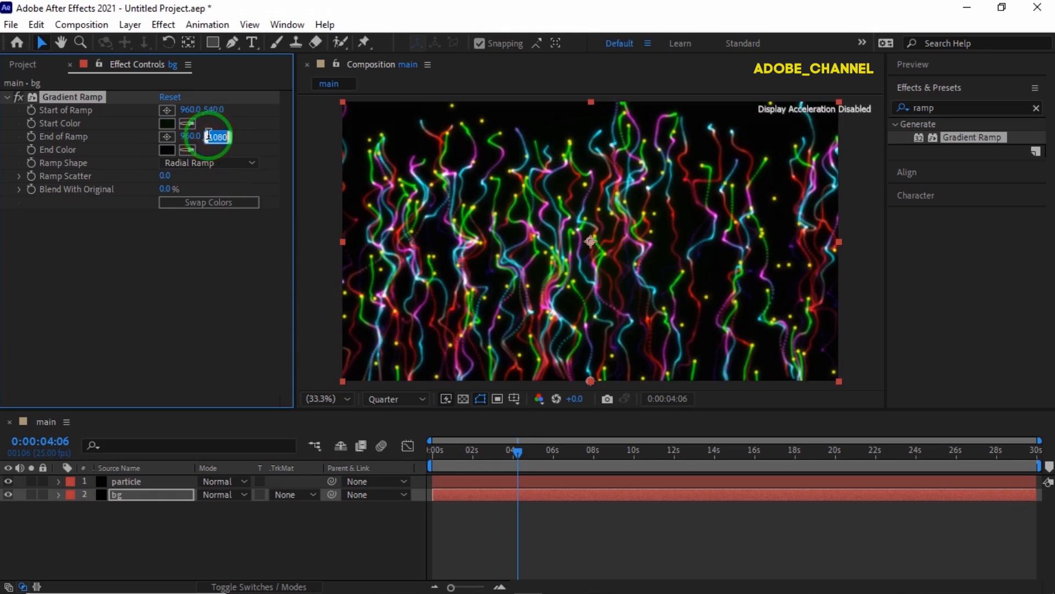
type("2865")
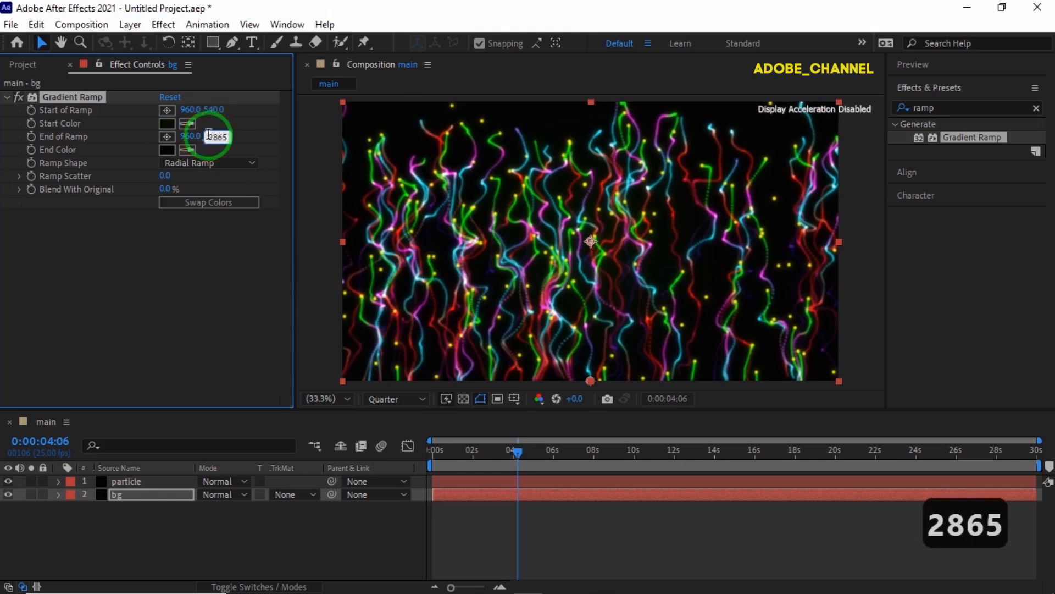
key("Return")
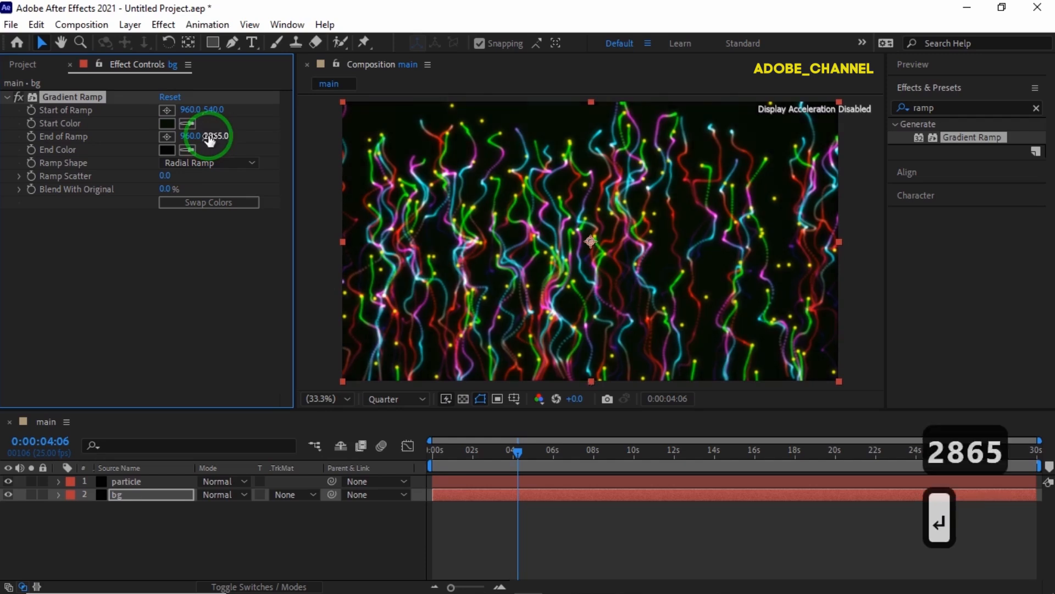
- Return to the start of the timeline and play a preview of the finished animation
left_click_drag(517, 454, 398, 449)
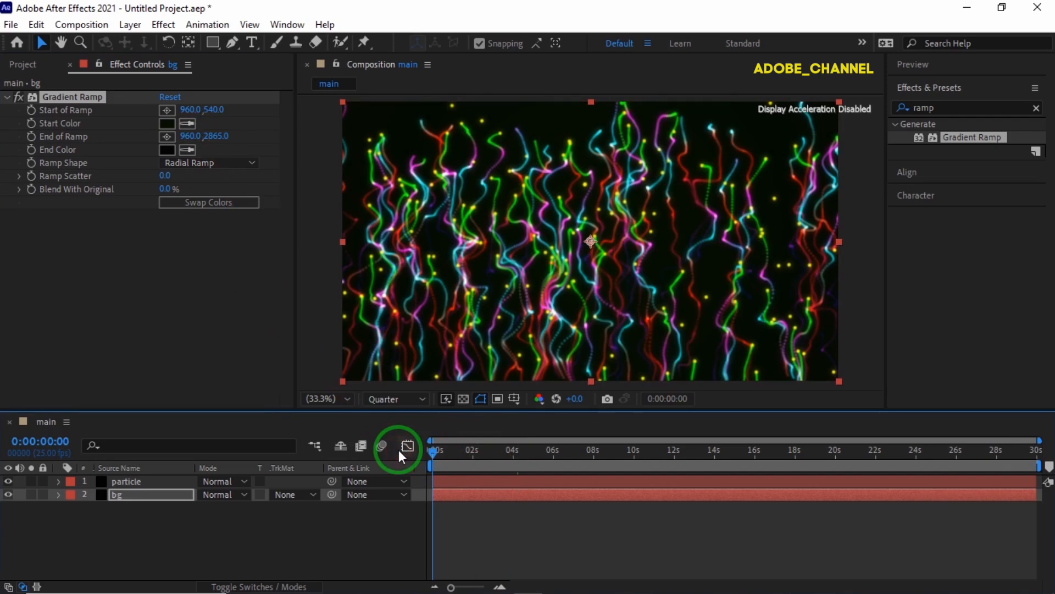
left_click(957, 63)
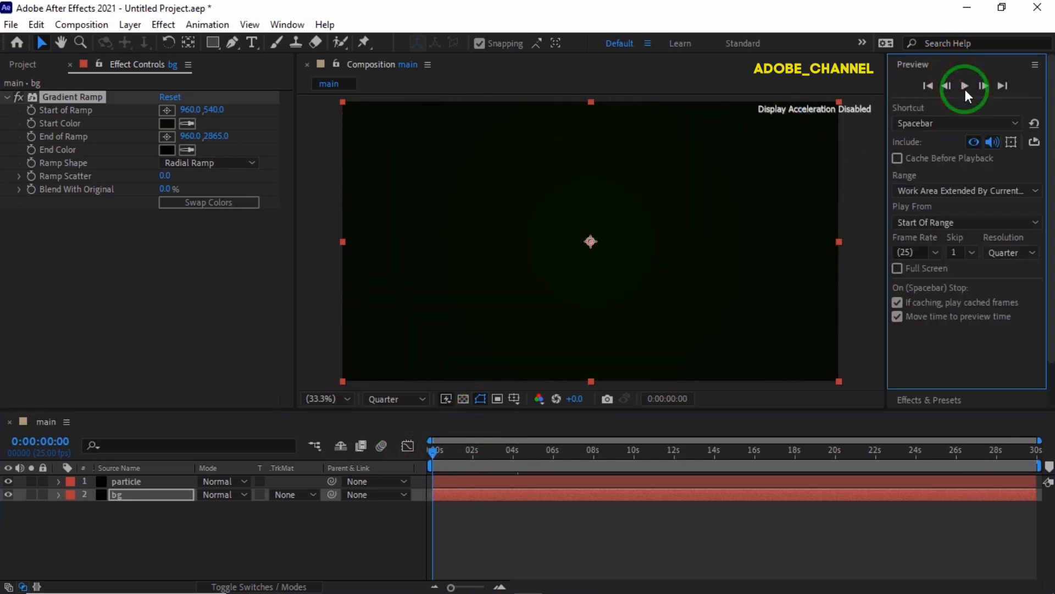
left_click(965, 88)
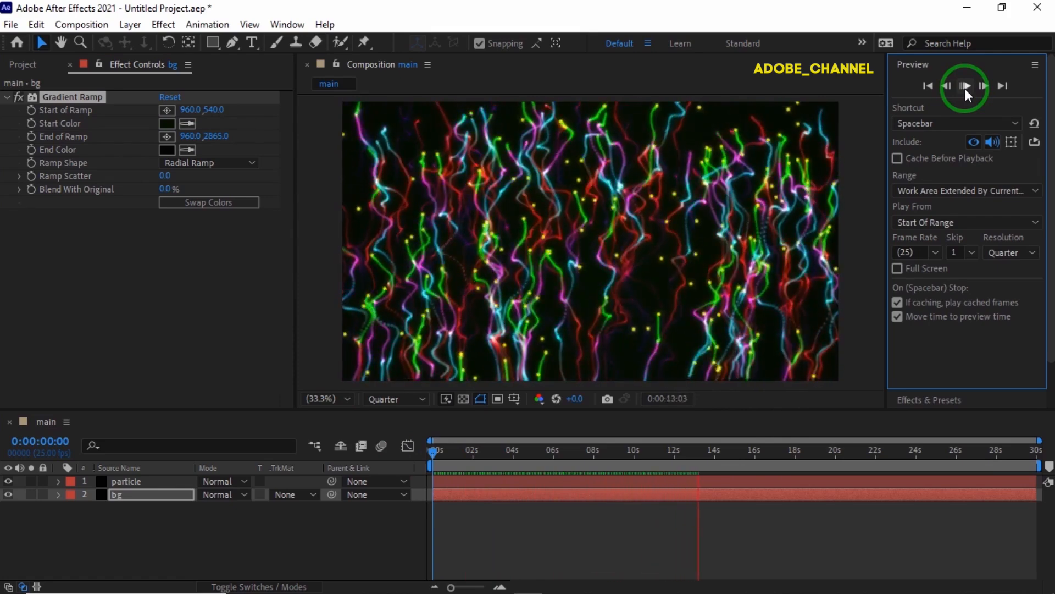
- Replay the animation preview from the start of the timeline, stopping it after about a second and a half
left_click(965, 88)
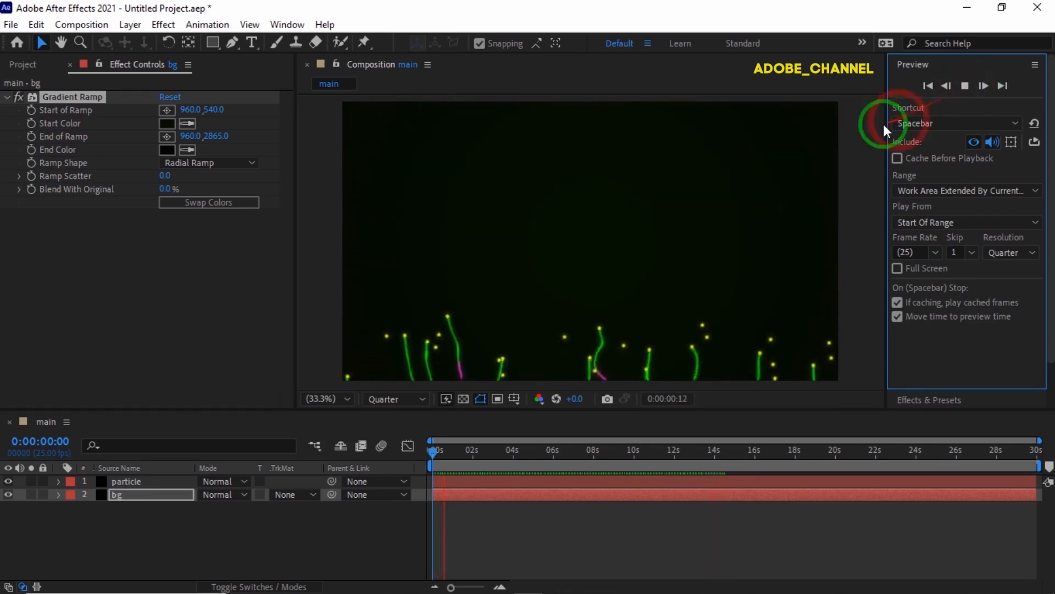
left_click(962, 85)
- On the particle layer, move the blue stop of the Aux System's Color over Life ramp to just after the red stop and preview the result
left_click(147, 492)
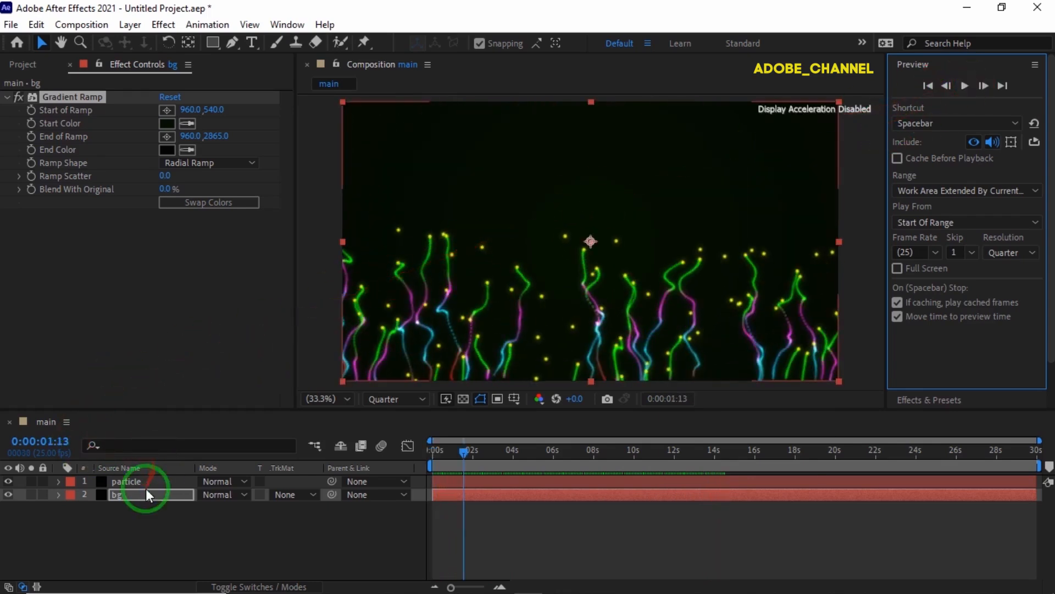
left_click(140, 483)
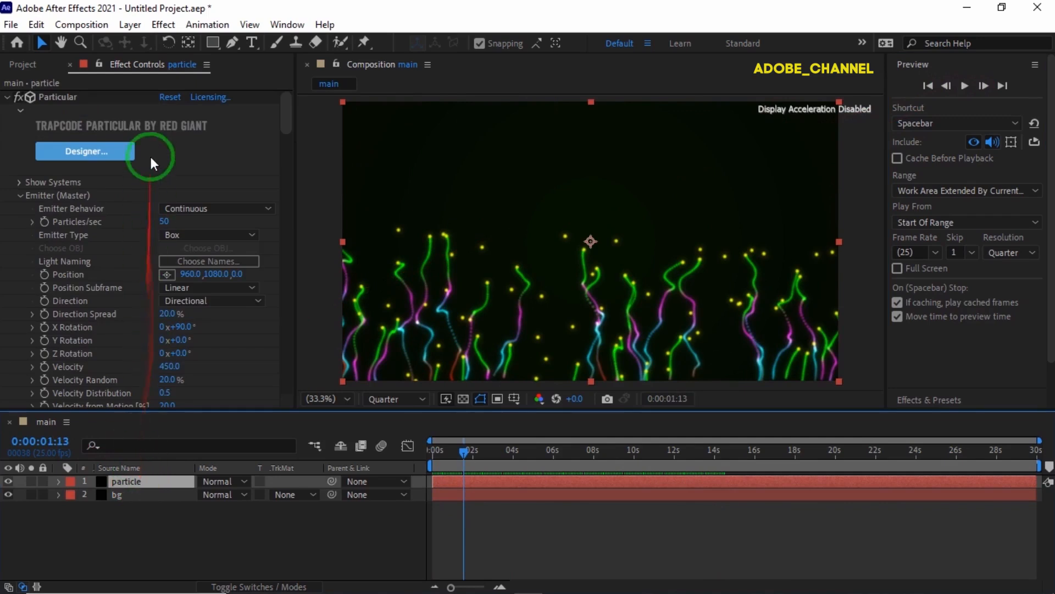
scroll(180, 254, "down", 10)
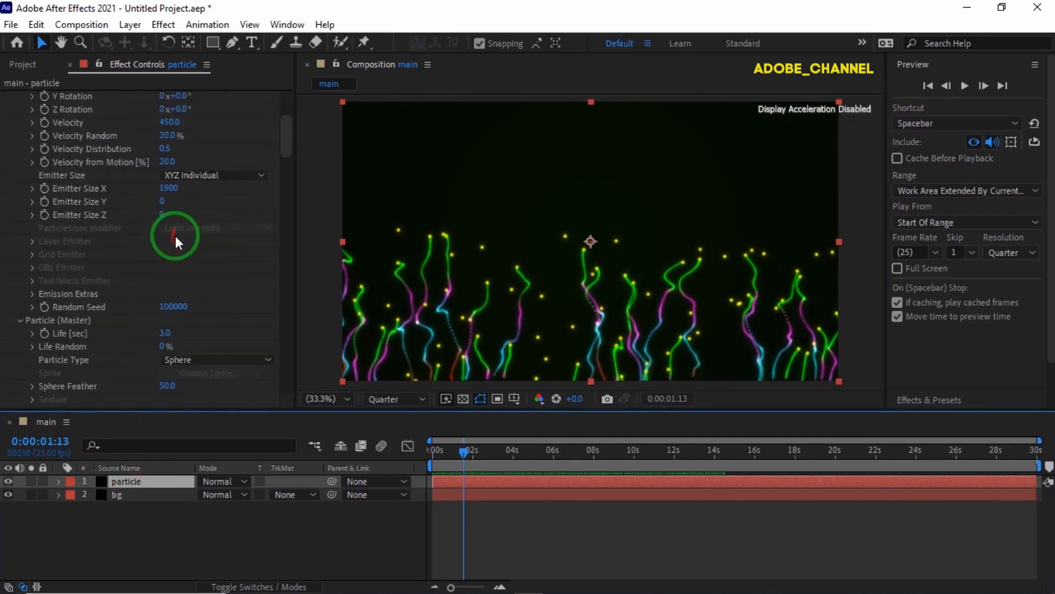
scroll(174, 212, "down", 15)
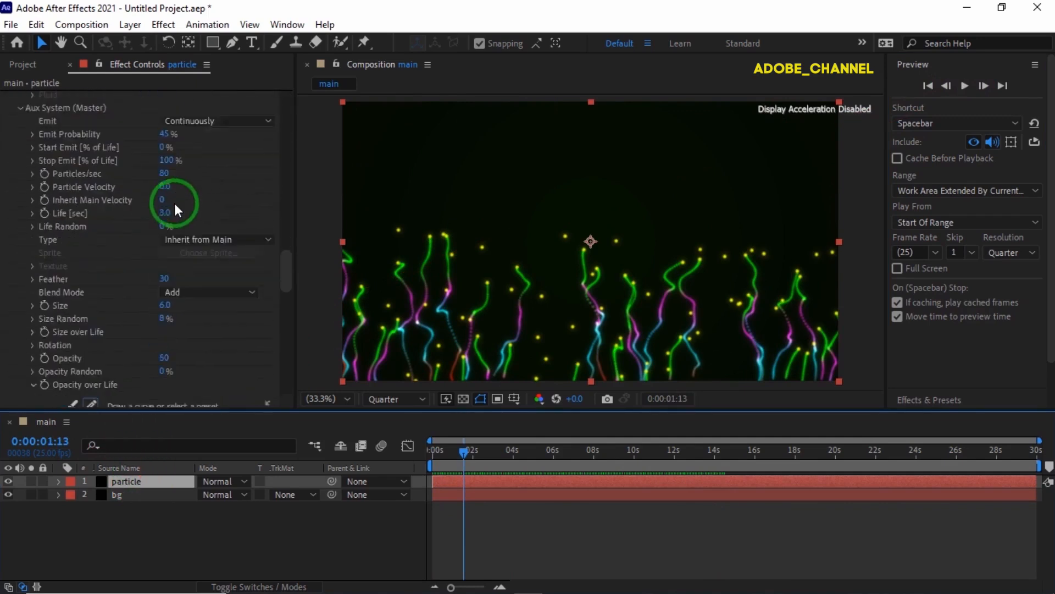
scroll(173, 203, "down", 5)
left_click_drag(216, 197, 158, 193)
left_click(965, 86)
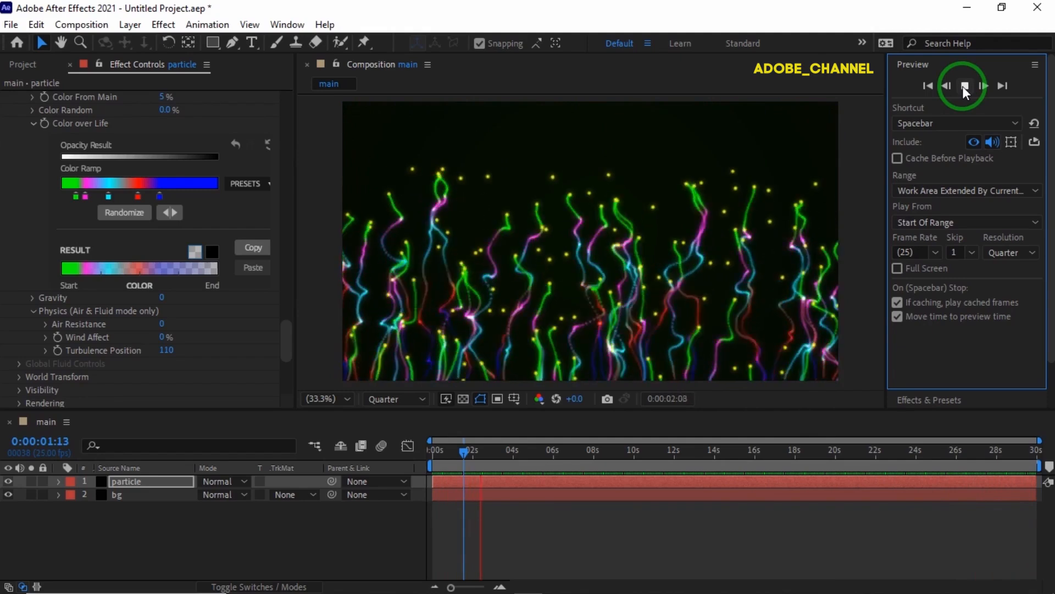
left_click(965, 86)
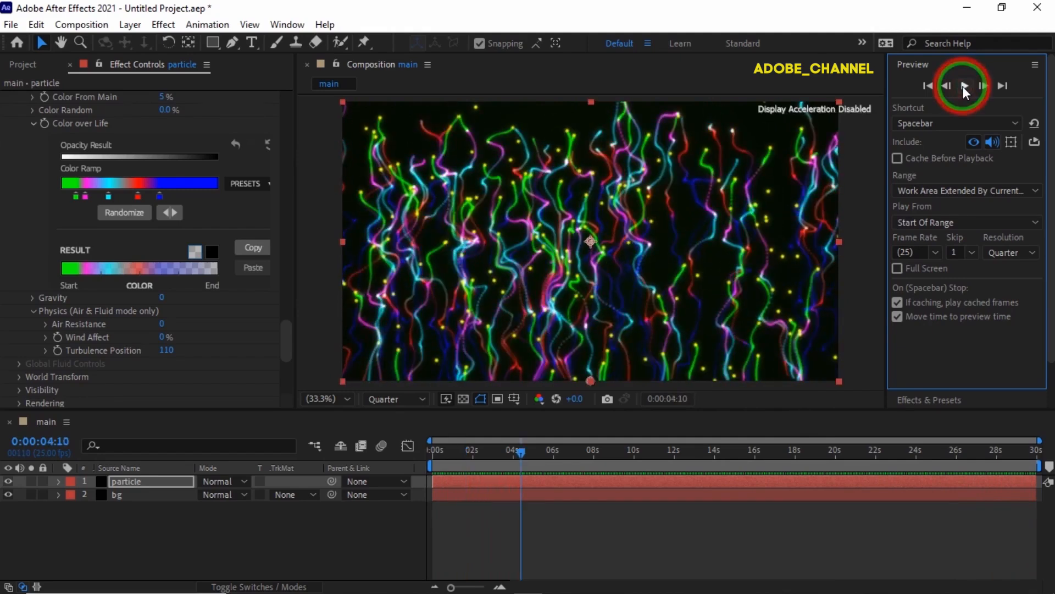